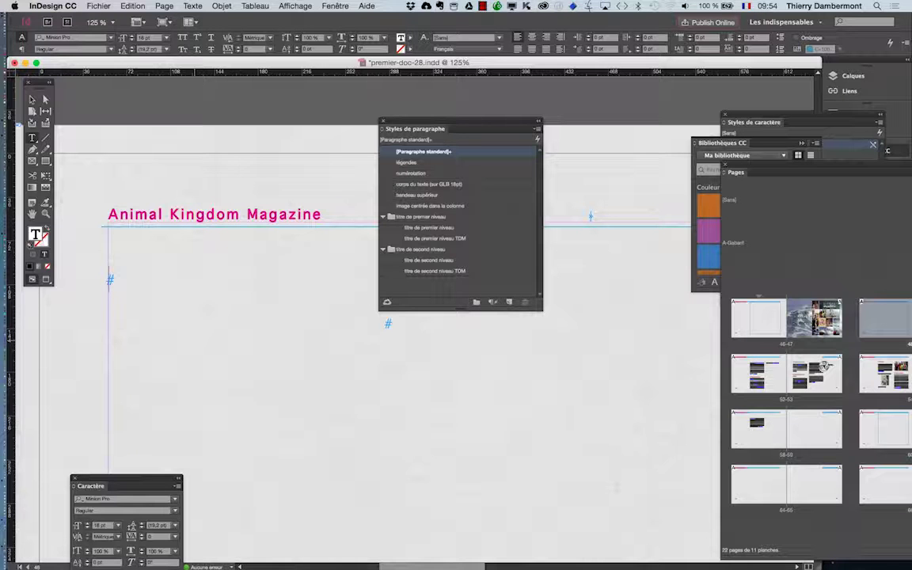
pyautogui.click(192, 6)
pyautogui.moveTo(131, 6)
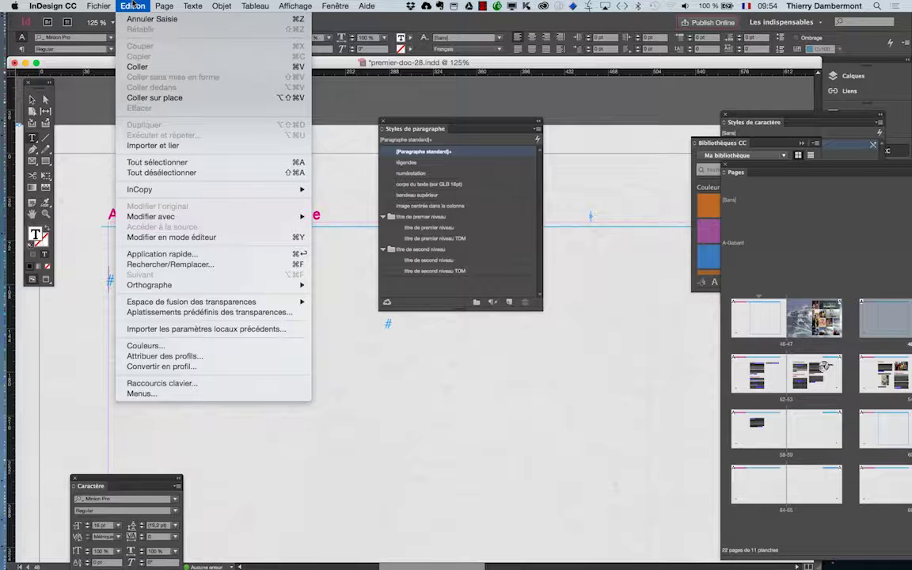
pyautogui.click(123, 6)
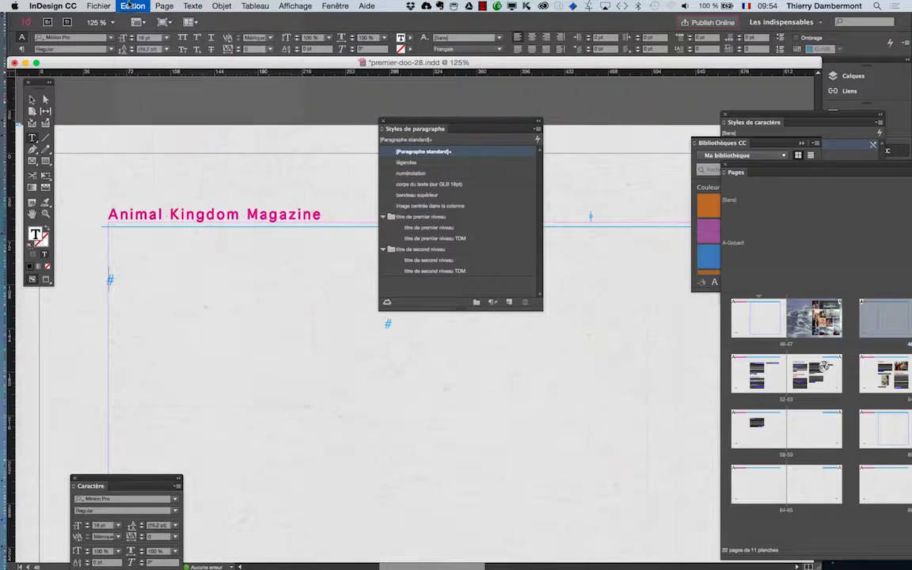
# - Delete the empty text frame below the Animal Kingdom Magazine header on page 48
pyautogui.click(32, 99)
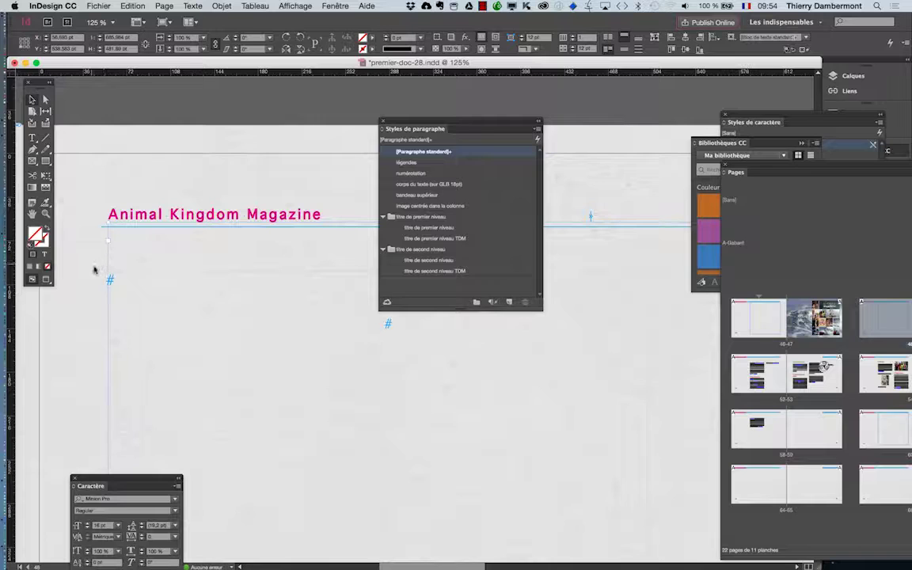
pyautogui.click(125, 310)
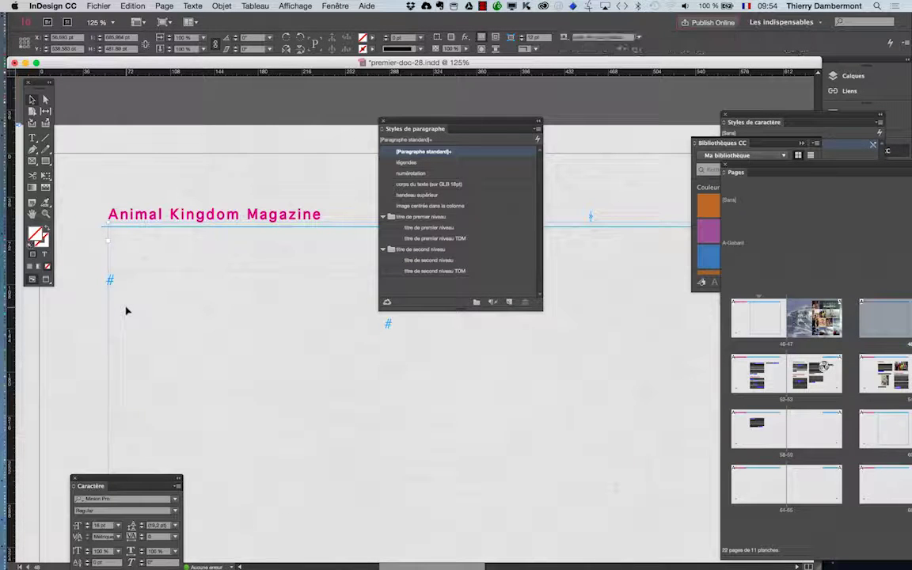
pyautogui.doubleClick(125, 309)
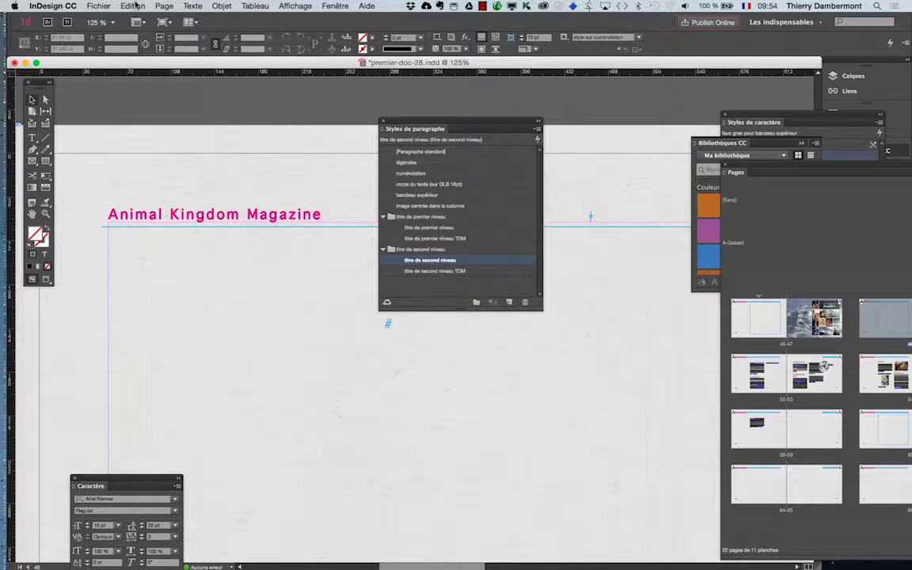
# - Start a table of contents and include the paragraph style "titre de premier niveau" in it
pyautogui.click(162, 5)
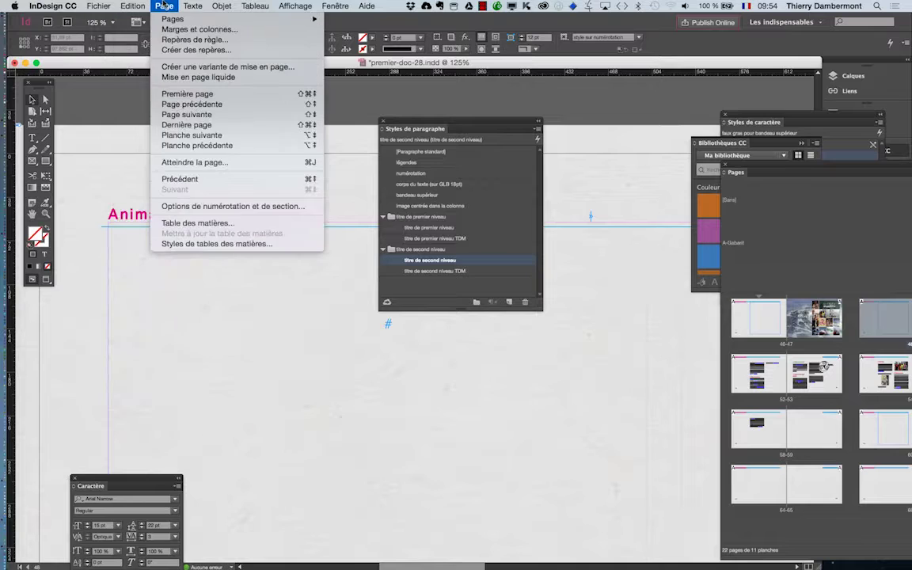
pyautogui.click(182, 225)
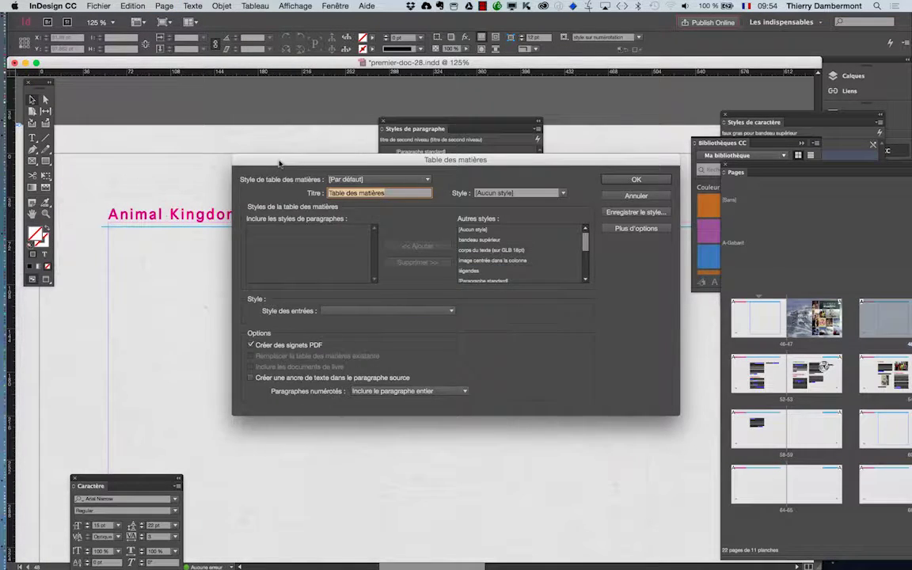
pyautogui.moveTo(272, 164); pyautogui.dragTo(178, 105)
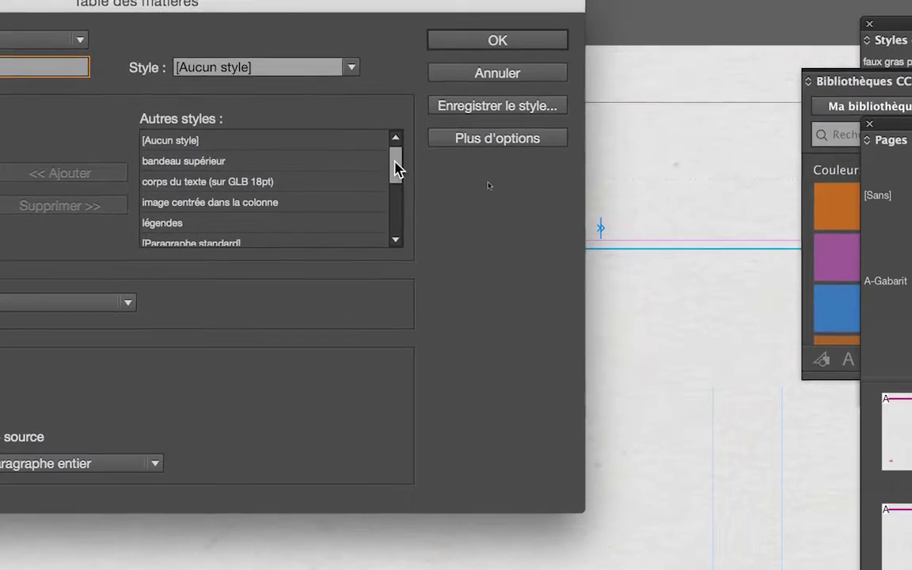
pyautogui.scroll(-1, 772, 170)
pyautogui.moveTo(396, 174); pyautogui.dragTo(393, 229)
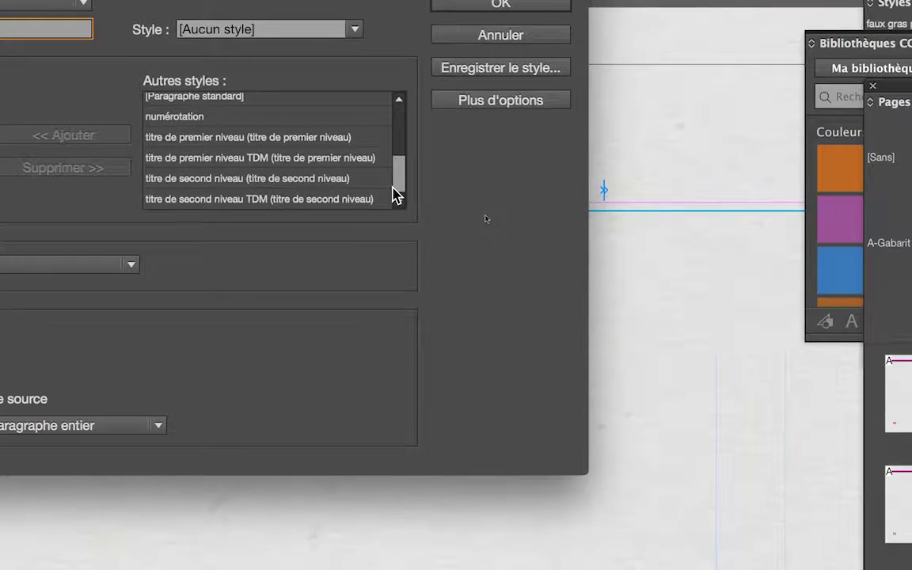
pyautogui.moveTo(396, 190)
pyautogui.mouseDown()
pyautogui.moveTo(393, 79)
pyautogui.moveTo(396, 207)
pyautogui.mouseUp()
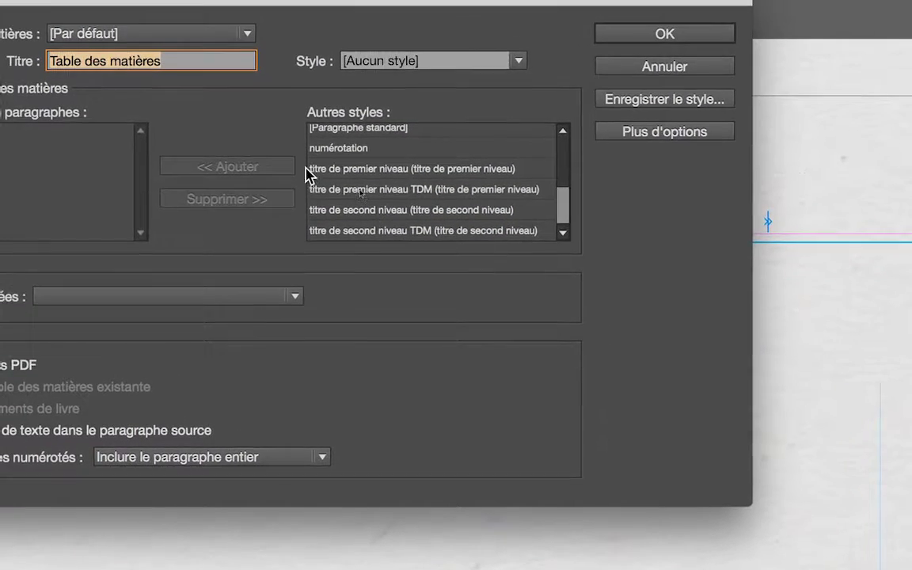
pyautogui.click(327, 172)
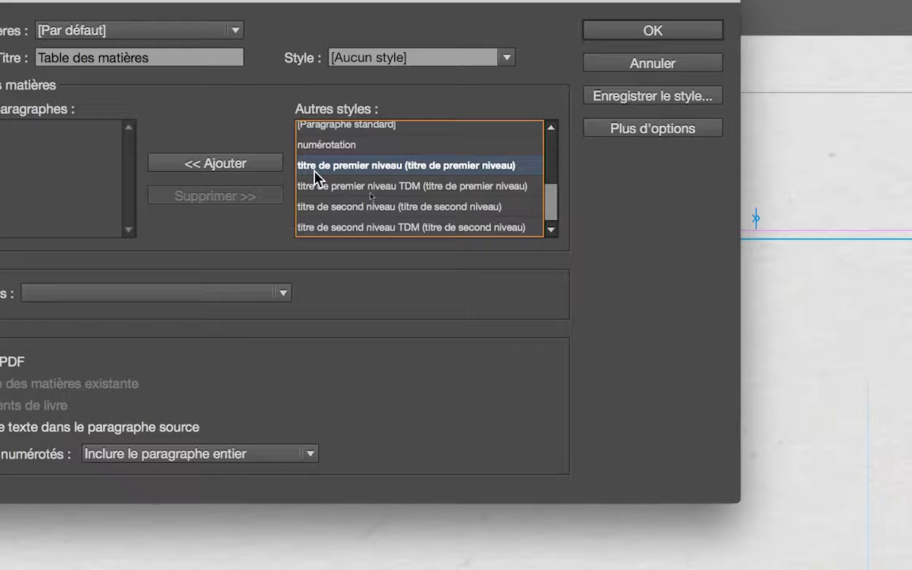
pyautogui.press('alt')
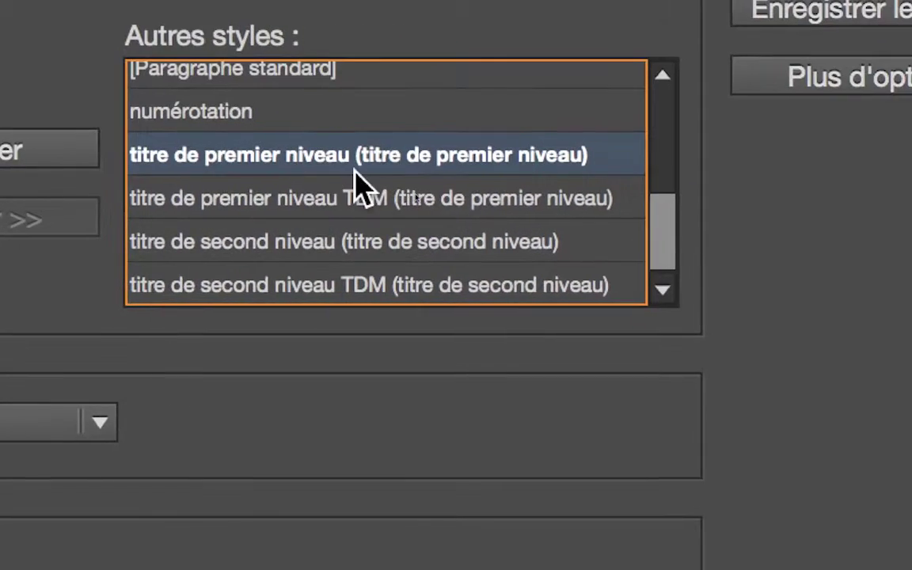
pyautogui.click(265, 167)
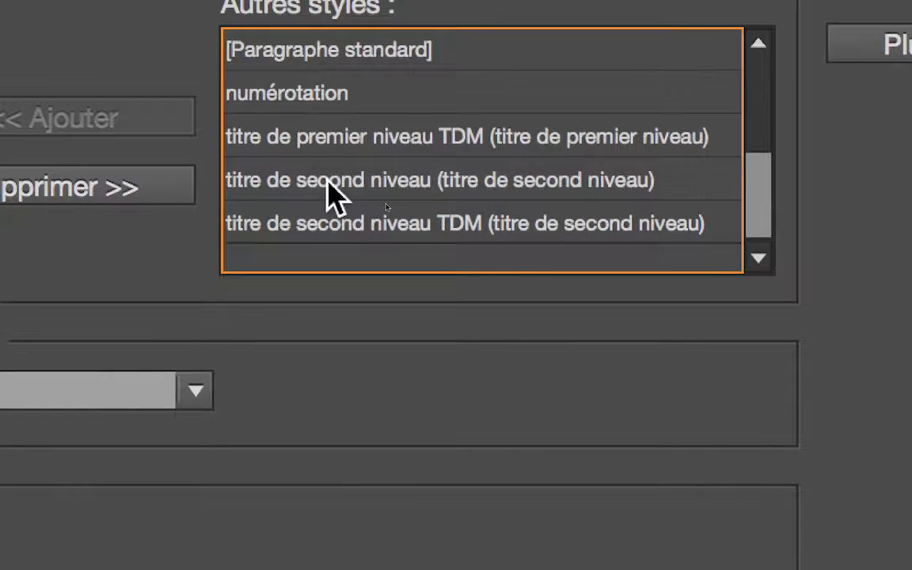
# - Add the paragraph style "titre de second niveau" to the styles included in the table of contents
pyautogui.click(327, 180)
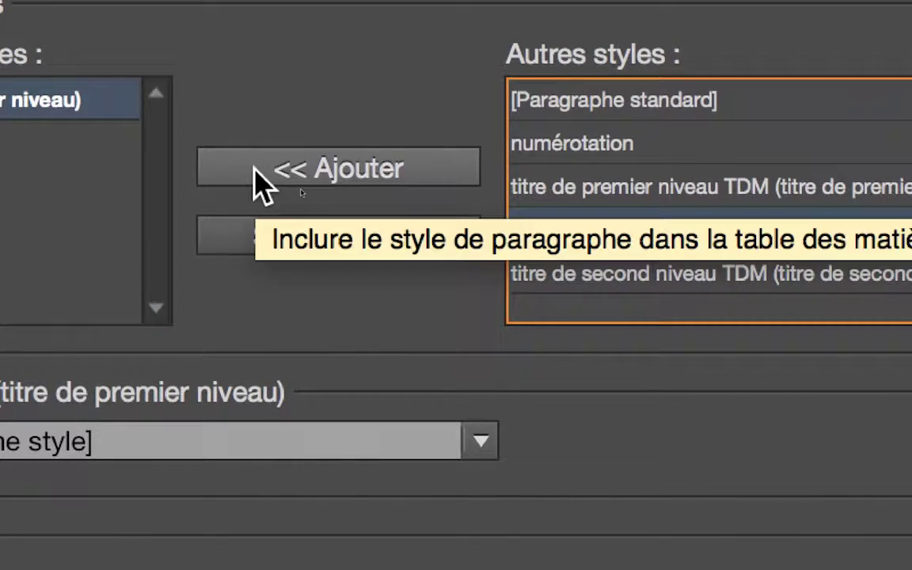
pyautogui.click(191, 155)
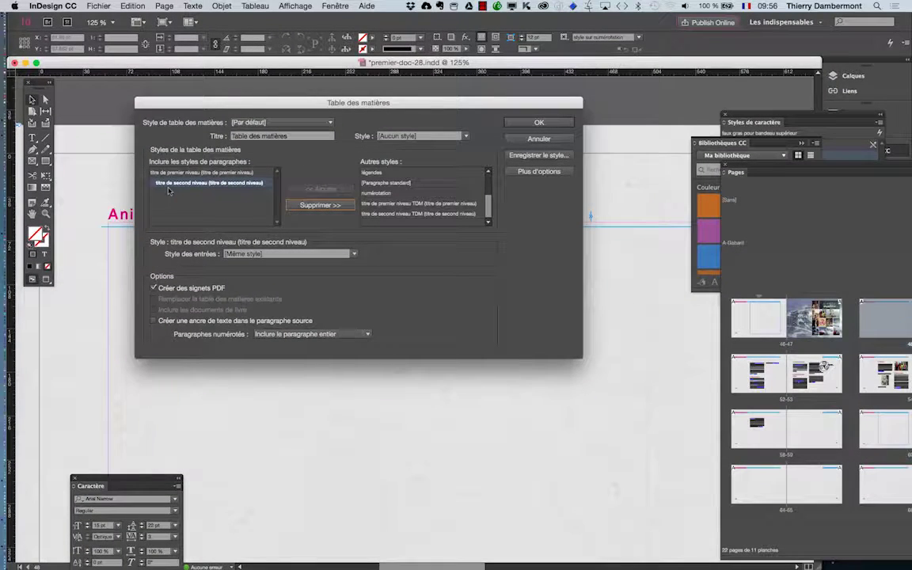
pyautogui.moveTo(276, 103); pyautogui.dragTo(367, 91)
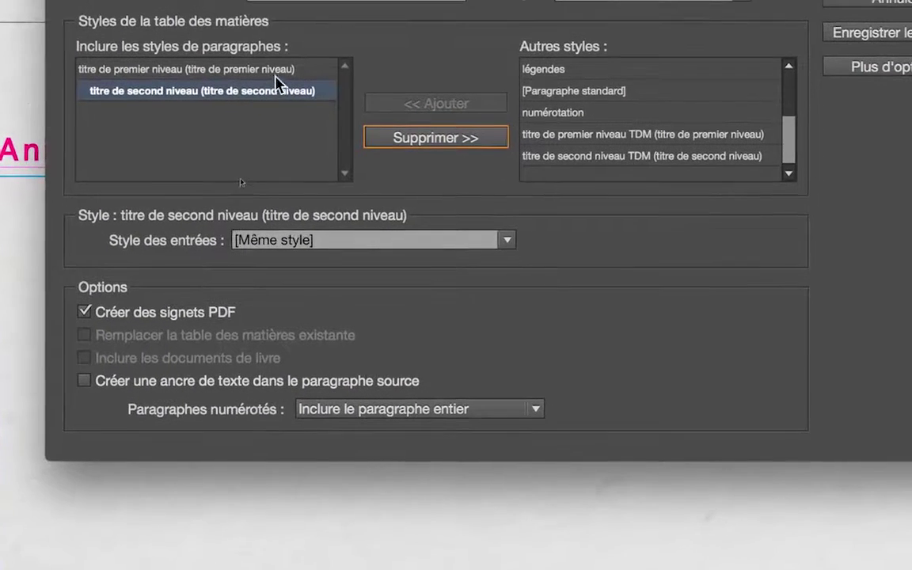
# - Set the entry style of the included "titre de premier niveau" to "titre de premier niveau TDM"
pyautogui.click(278, 76)
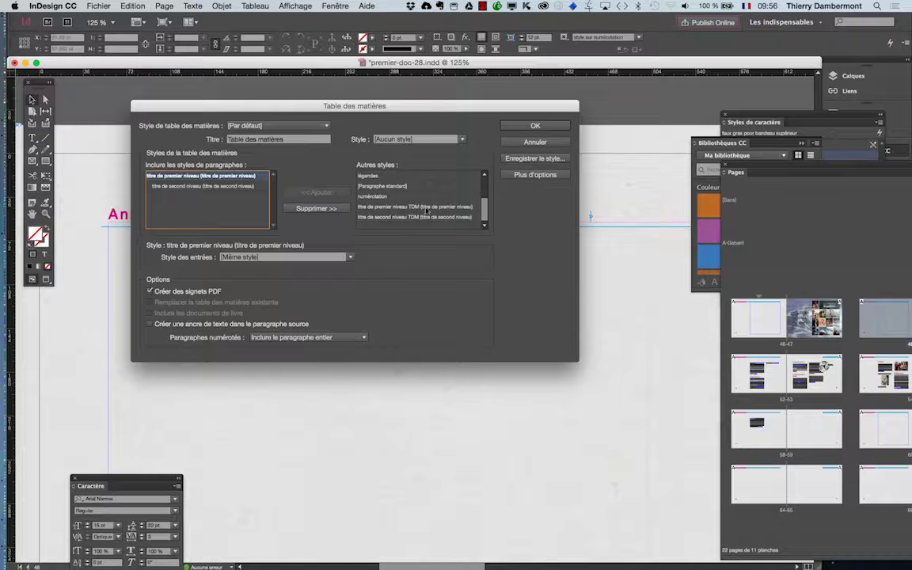
pyautogui.press('alt')
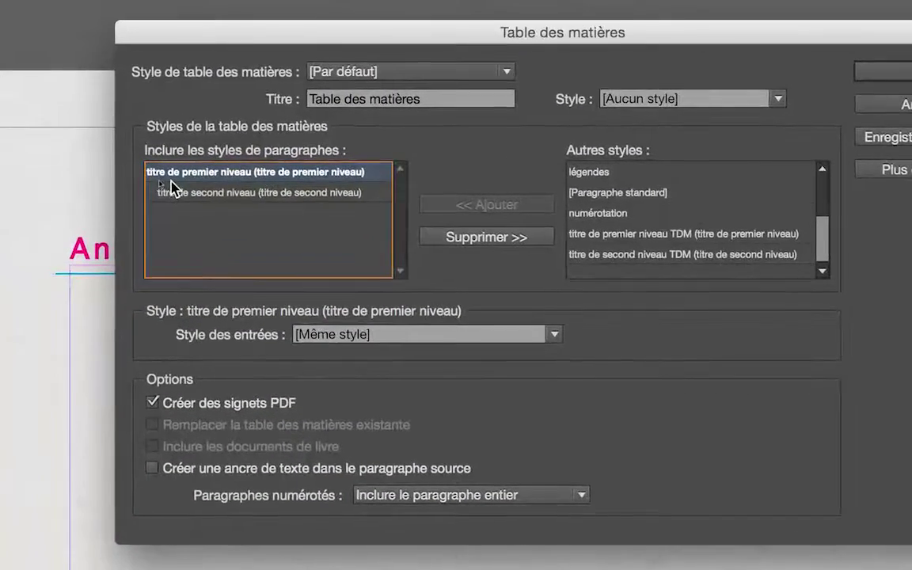
pyautogui.press('alt')
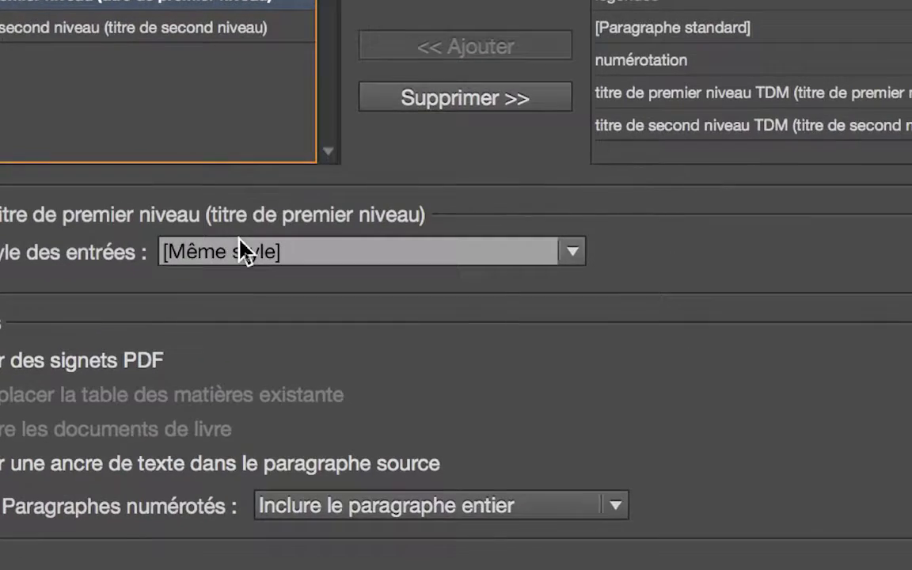
pyautogui.click(337, 349)
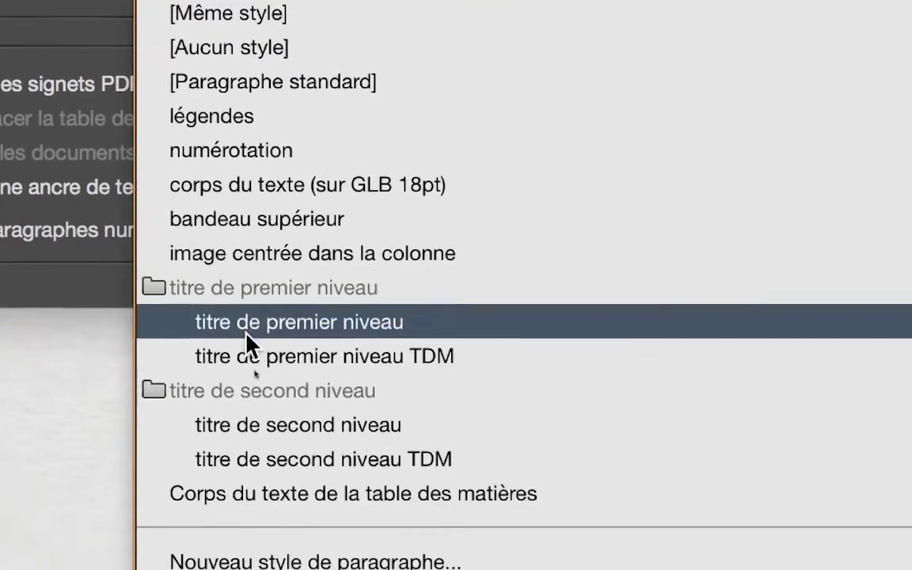
pyautogui.click(245, 346)
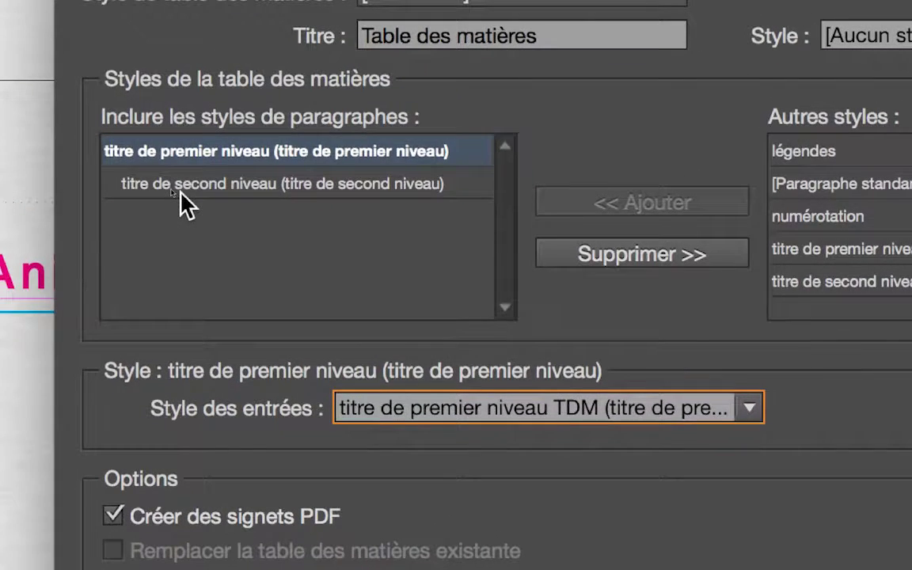
# - Set the entry style of the included "titre de second niveau" to "titre de second niveau TDM"
pyautogui.click(181, 190)
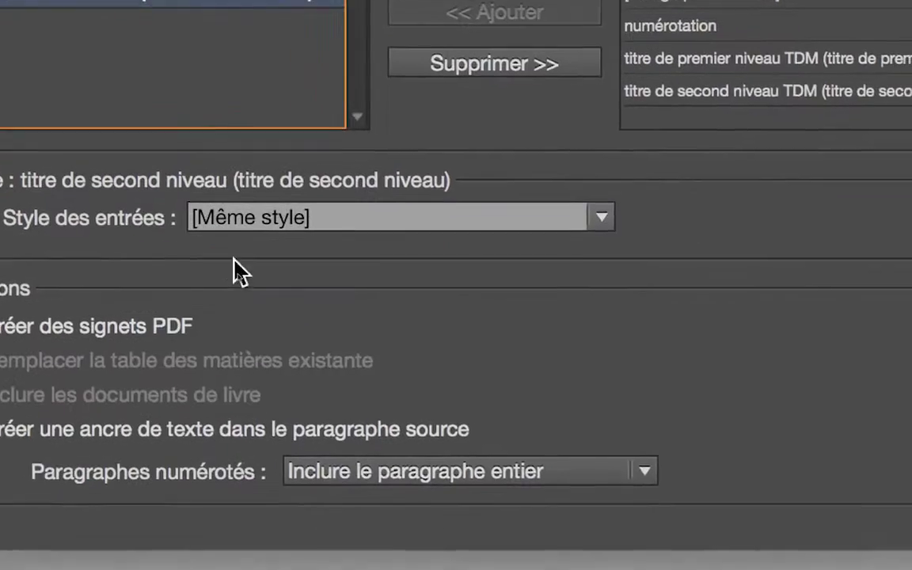
pyautogui.click(233, 226)
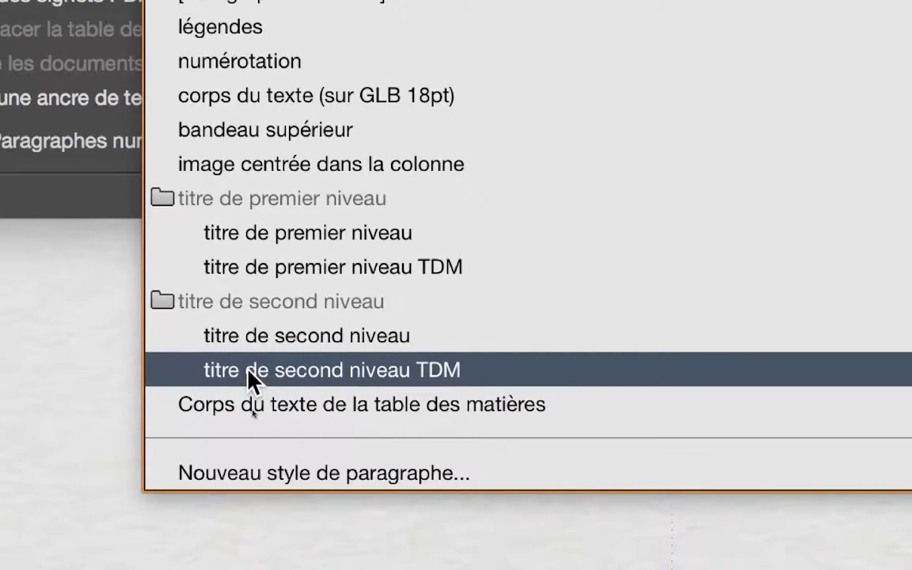
pyautogui.click(248, 369)
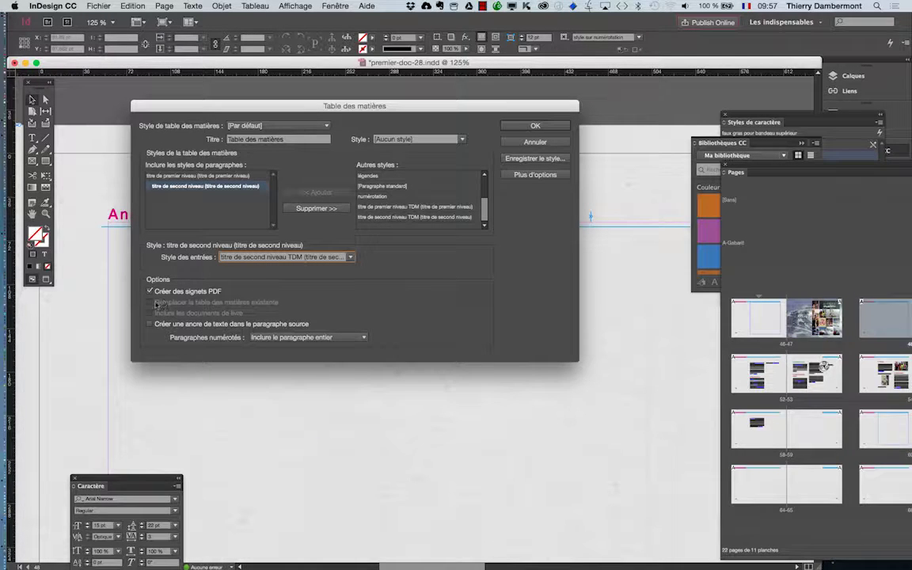
# - Look over the additional table of contents options, then hide them again
pyautogui.press('alt')
pyautogui.press('alt')
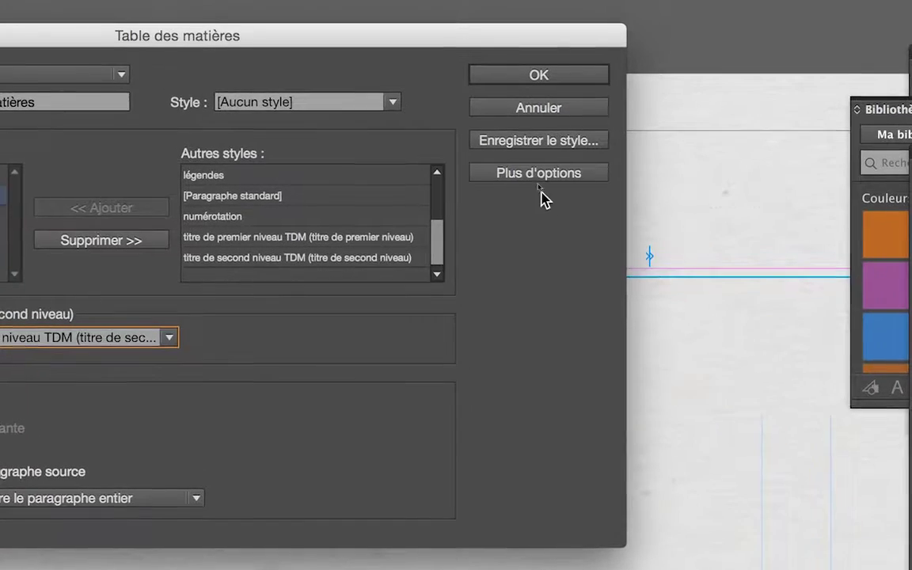
pyautogui.click(539, 183)
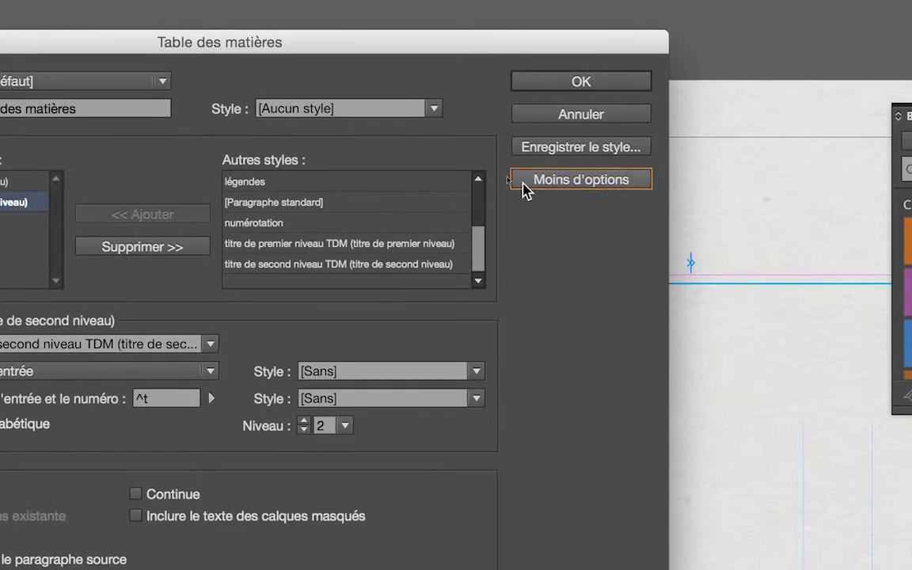
pyautogui.click(522, 182)
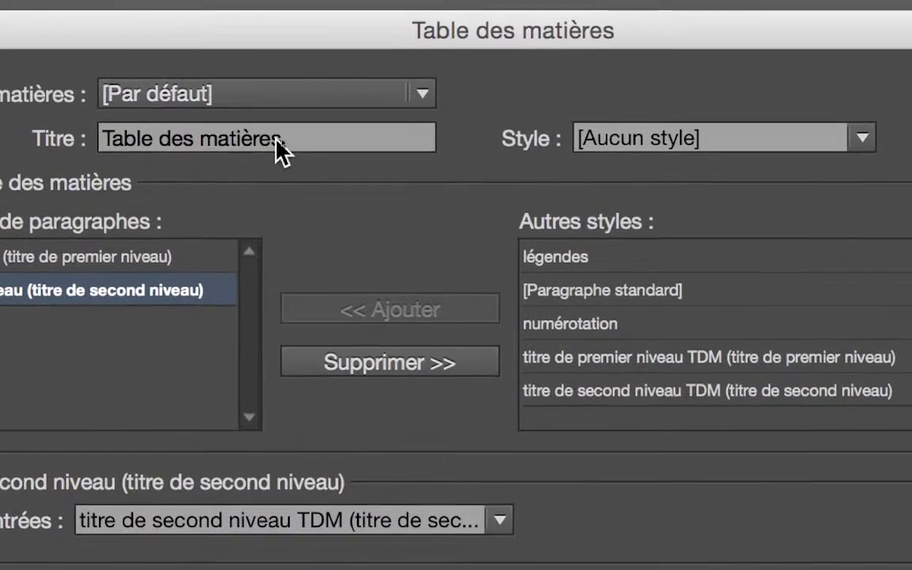
# - Change the table of contents title to "Dans ce numéro …" and leave its style at [Aucun style]
pyautogui.moveTo(353, 124); pyautogui.dragTo(151, 116)
pyautogui.moveTo(228, 139); pyautogui.dragTo(224, 139)
pyautogui.write('Dan')
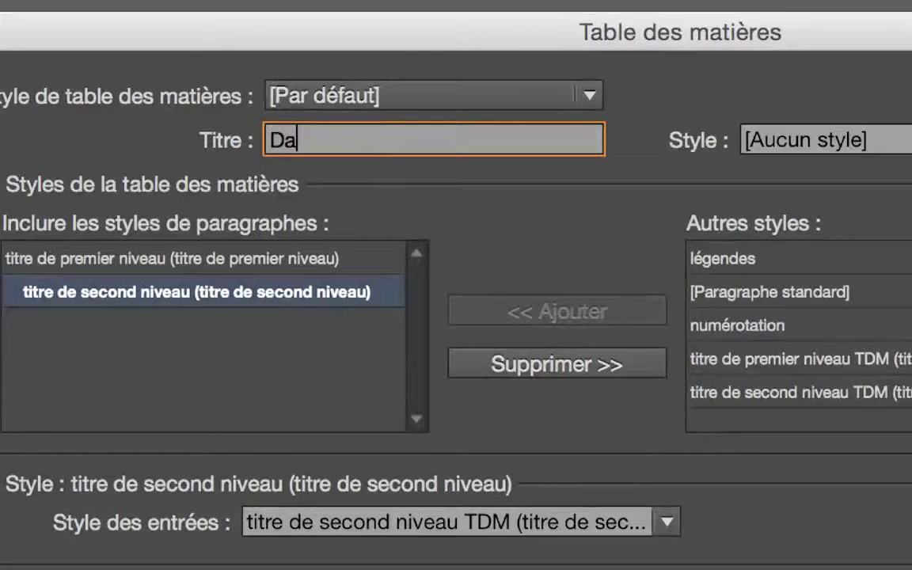
pyautogui.write('s ce numéro')
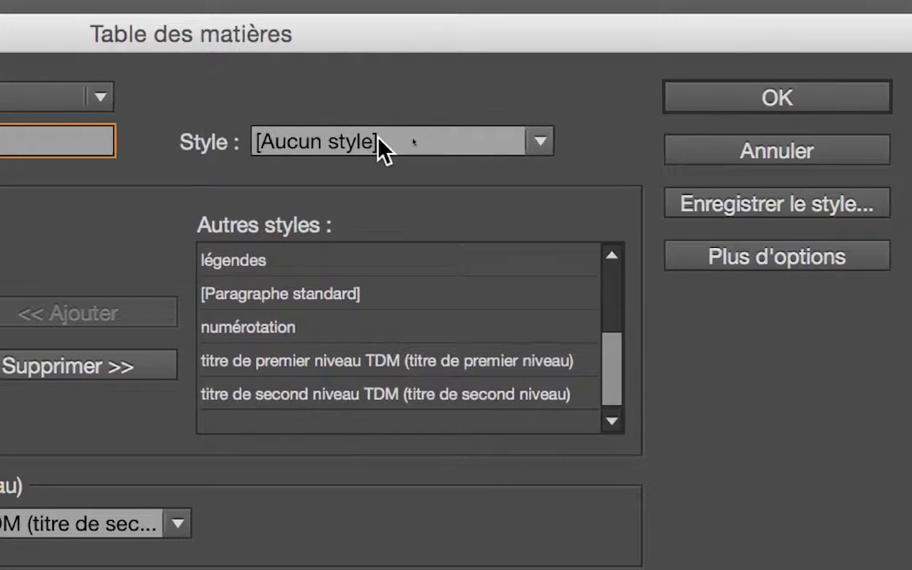
pyautogui.click(380, 144)
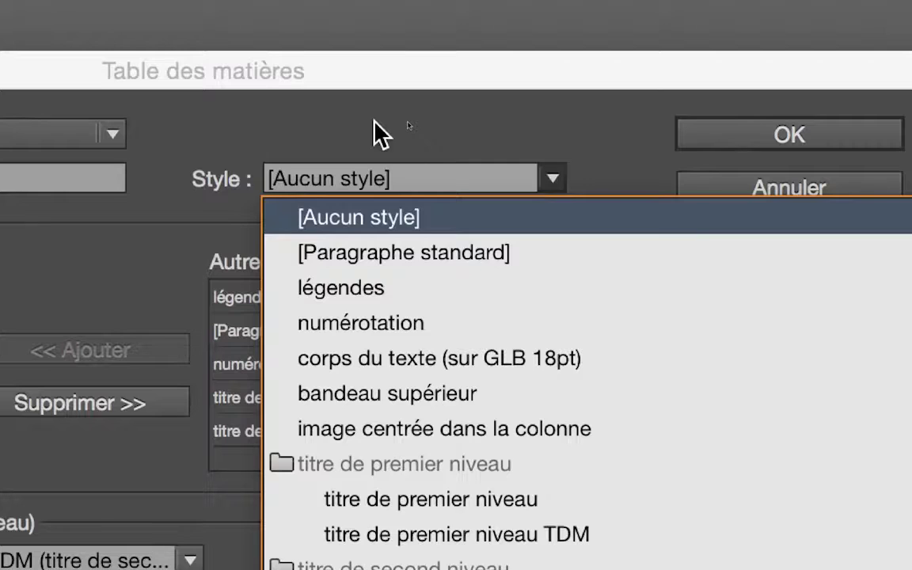
pyautogui.click(371, 99)
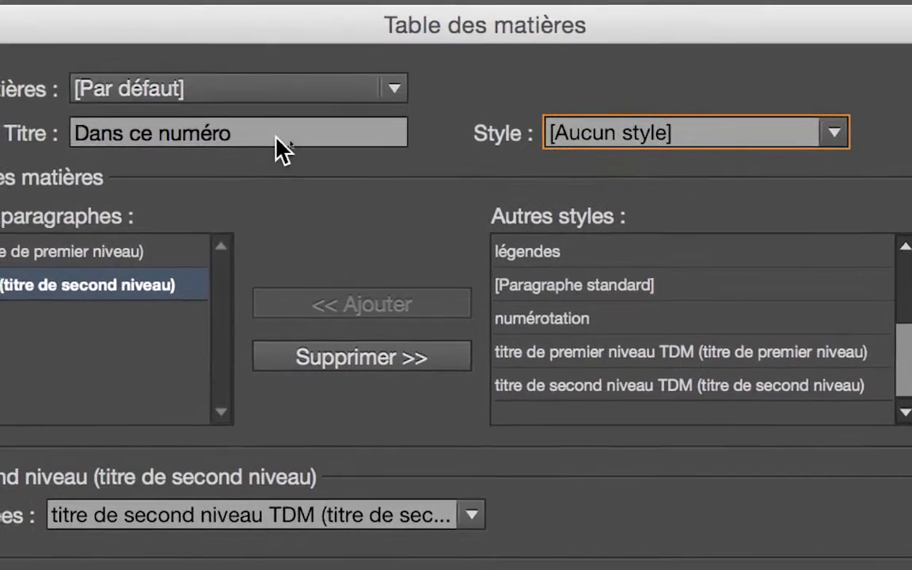
pyautogui.click(236, 133)
pyautogui.write('...')
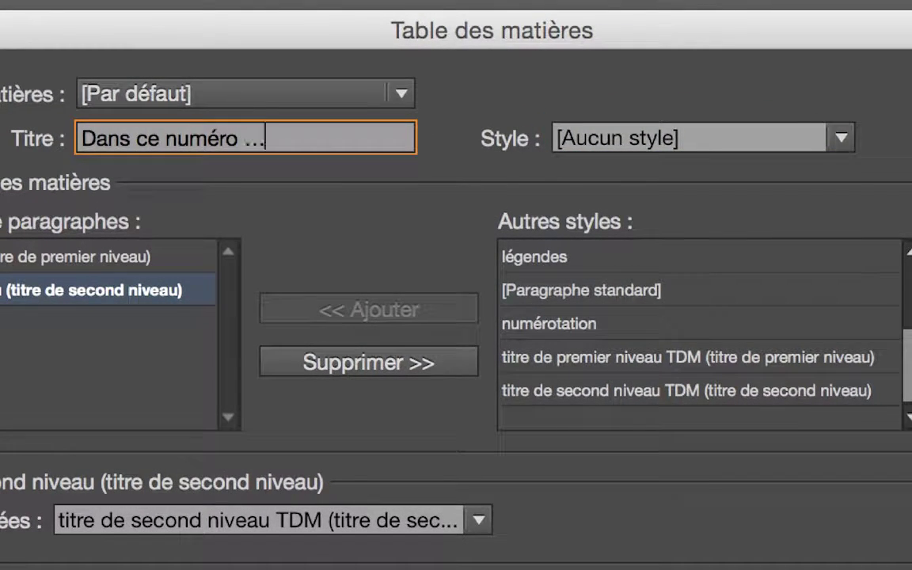
pyautogui.moveTo(277, 136); pyautogui.dragTo(43, 149)
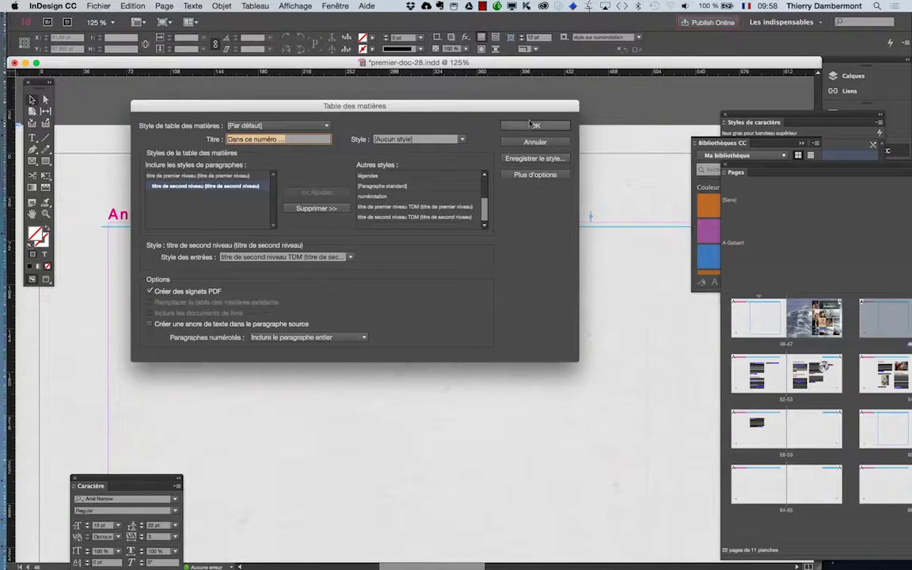
# - Generate the table of contents and place it in a text frame spanning the margin area of page 48
pyautogui.click(536, 126)
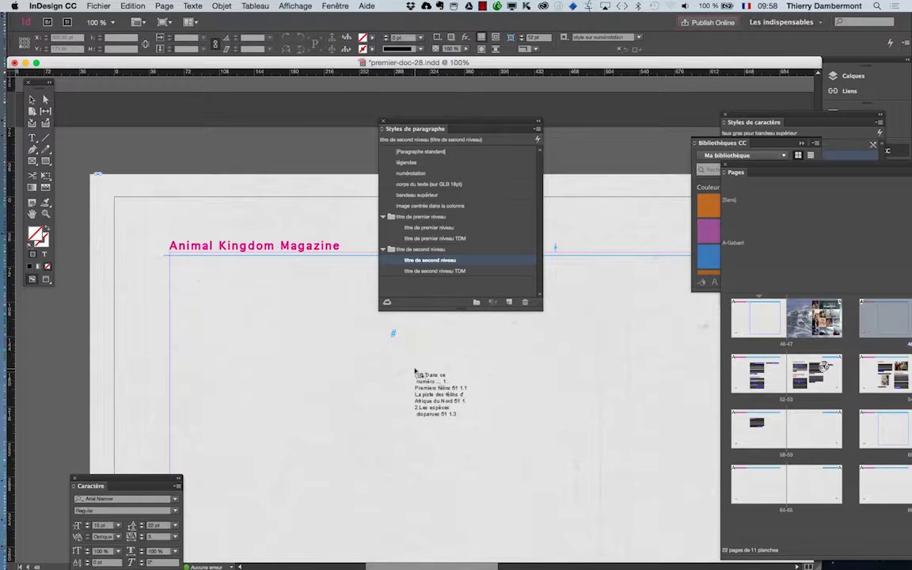
pyautogui.press('super+minus')
pyautogui.press('super+minus')
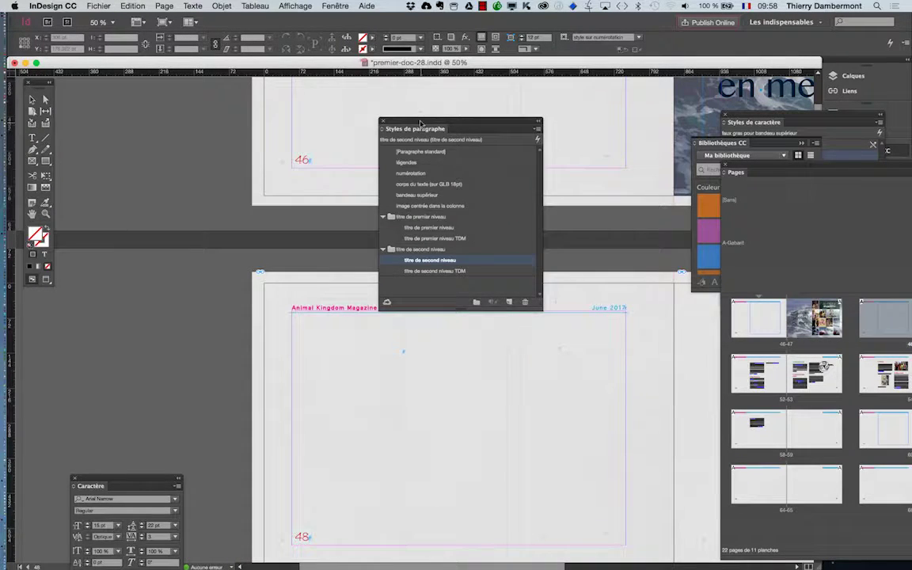
pyautogui.moveTo(421, 123); pyautogui.dragTo(114, 192)
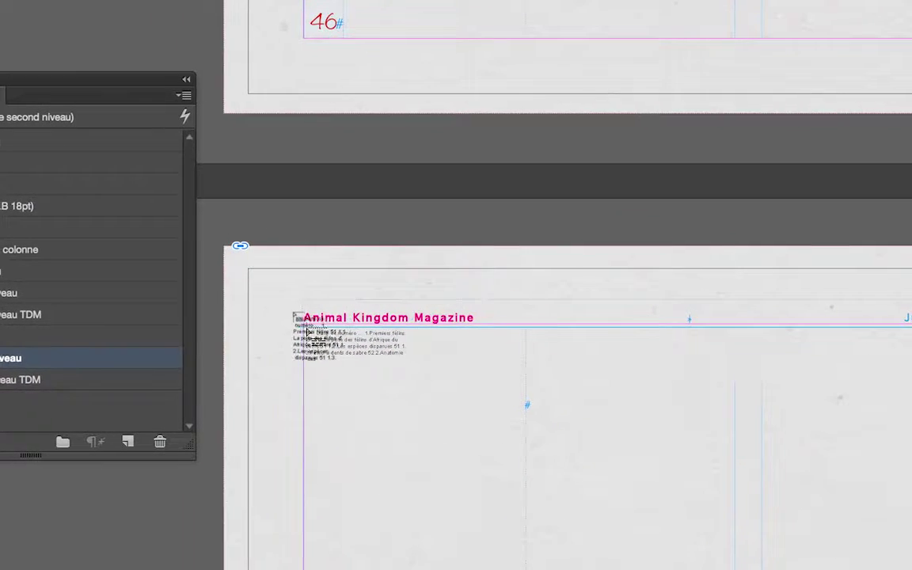
pyautogui.moveTo(320, 332); pyautogui.dragTo(540, 519)
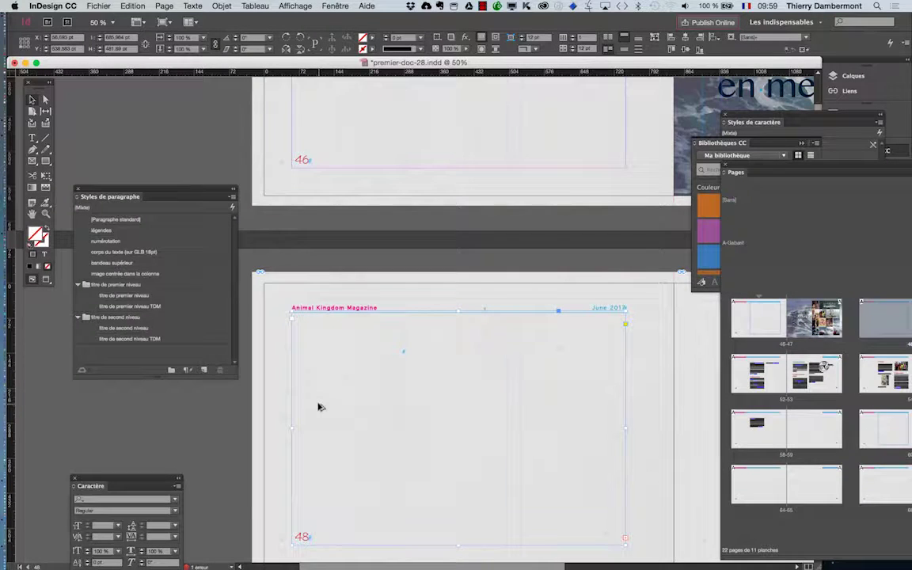
# - Move the paragraph styles out of the way of page 48 and delete the overset table of contents frame
pyautogui.click(31, 213)
pyautogui.moveTo(331, 348); pyautogui.dragTo(264, 226)
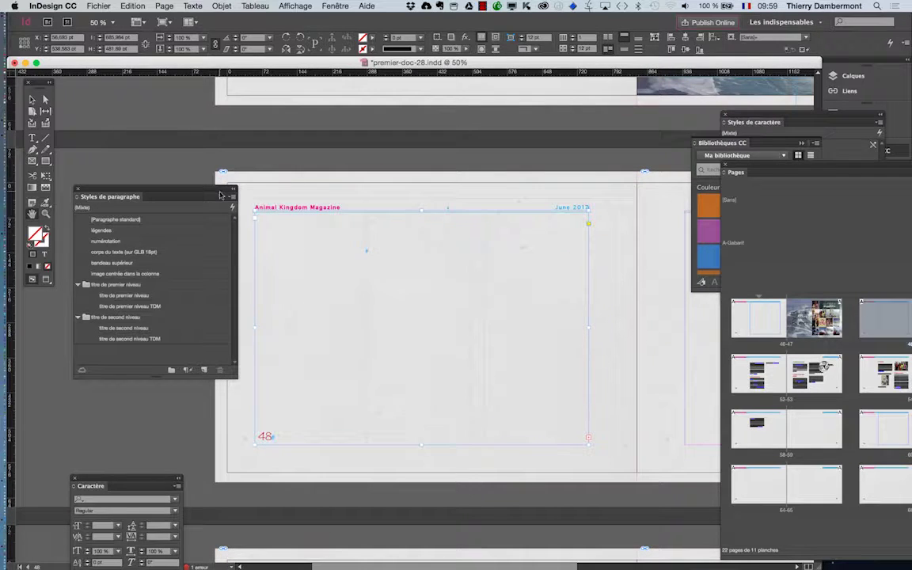
pyautogui.moveTo(220, 192); pyautogui.dragTo(155, 342)
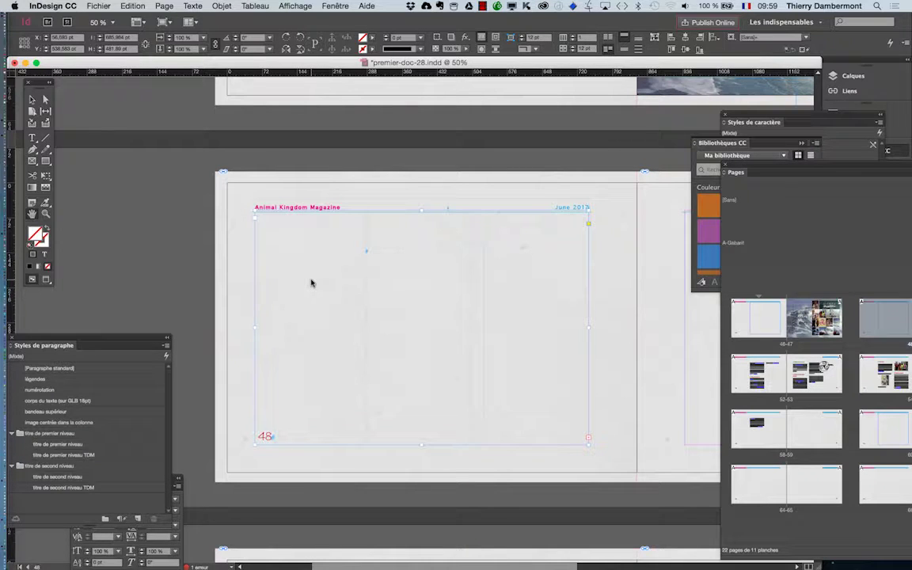
pyautogui.press('super+minus')
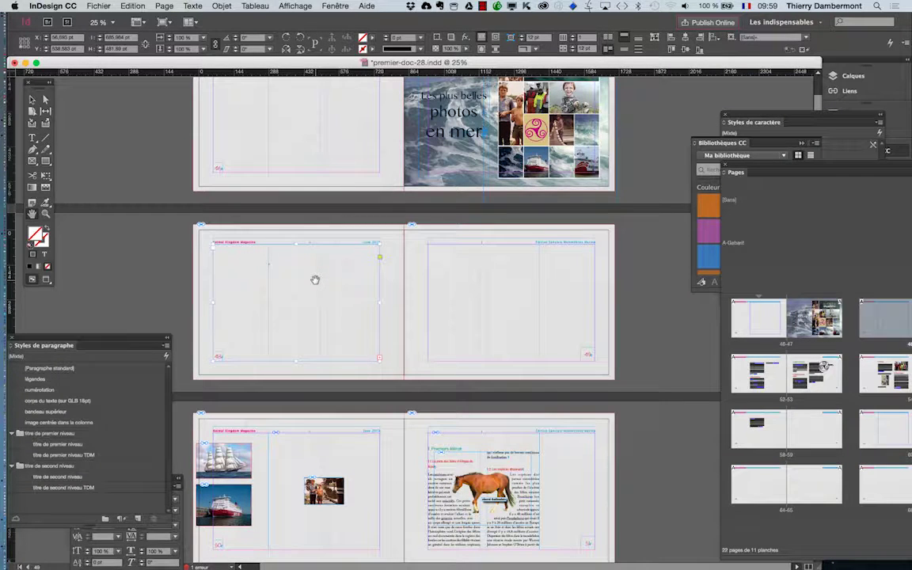
pyautogui.click(32, 136)
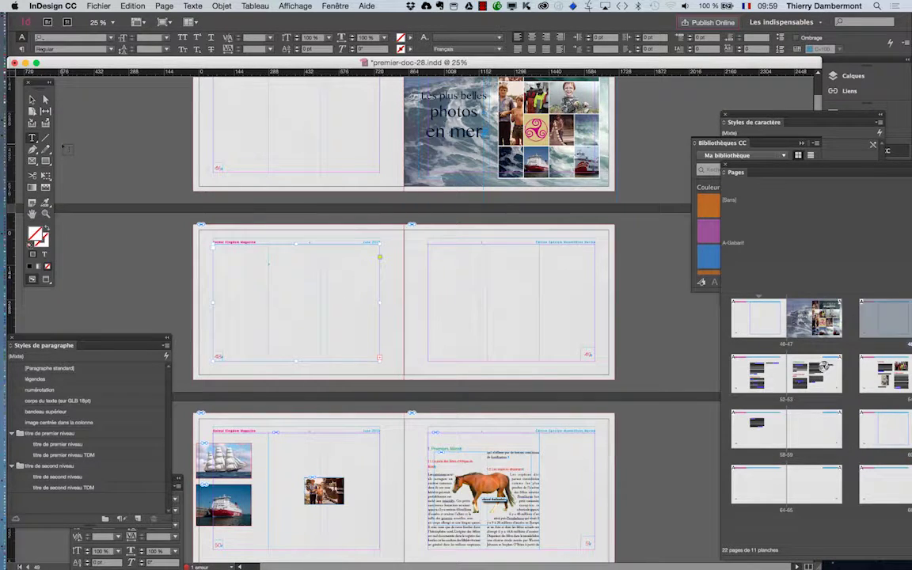
pyautogui.click(32, 99)
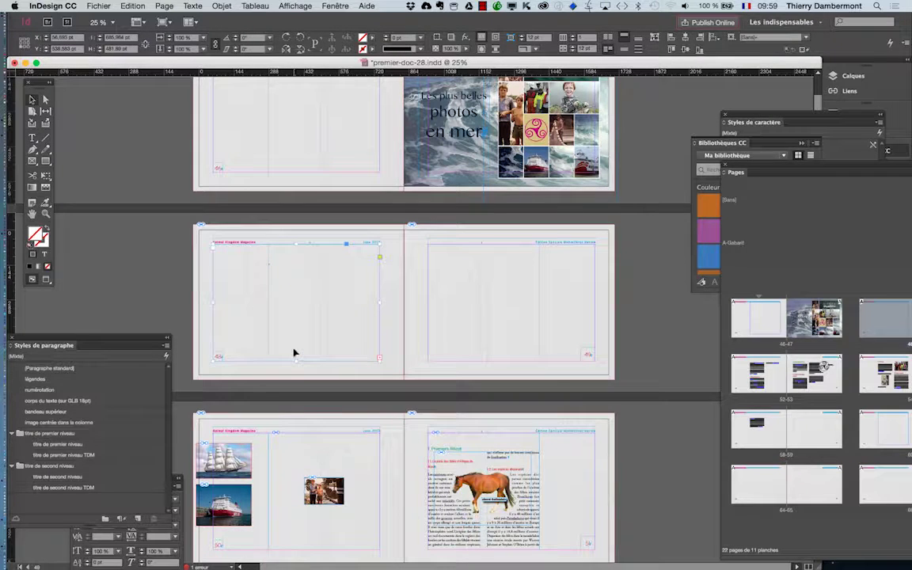
pyautogui.click(294, 353)
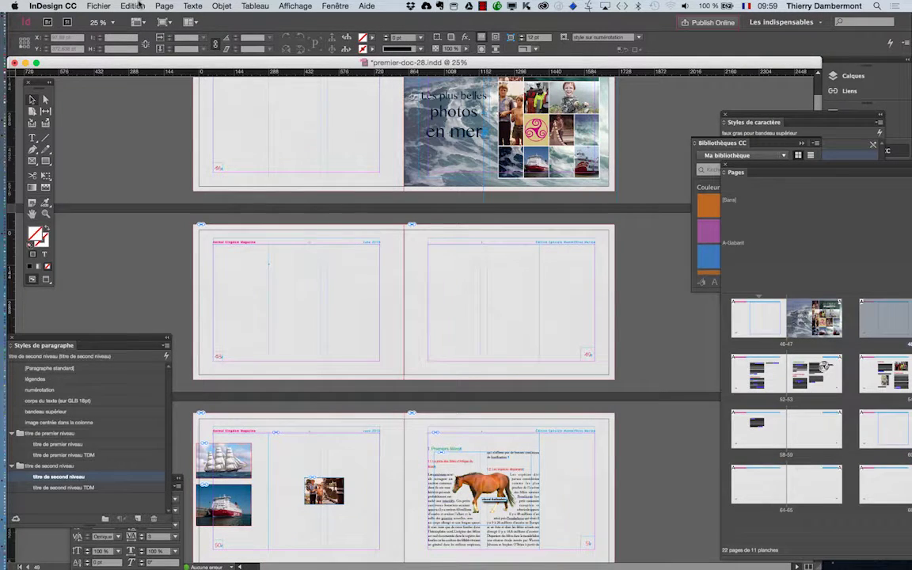
# - Try to generate the table of contents with its existing settings and place its text beside page 48
pyautogui.click(138, 5)
pyautogui.click(206, 231)
pyautogui.click(521, 125)
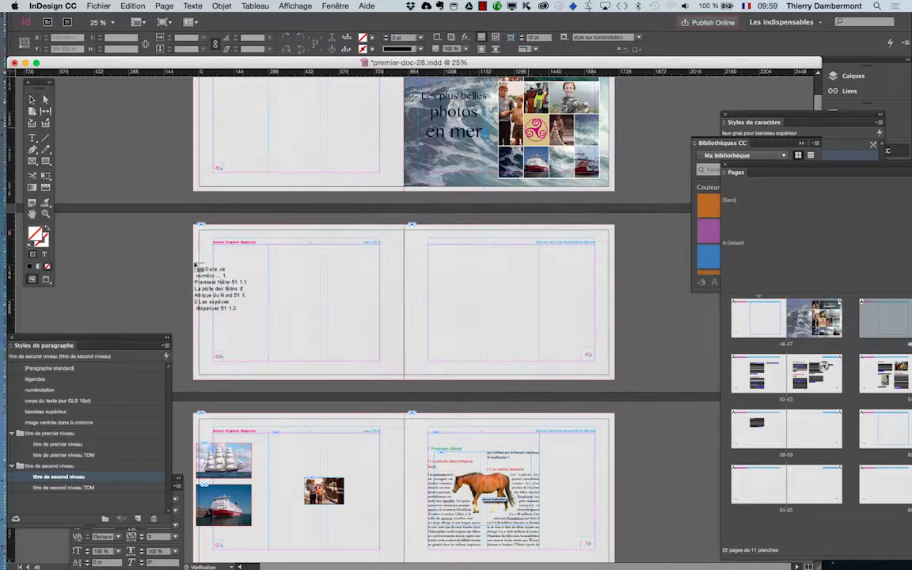
pyautogui.click(155, 237)
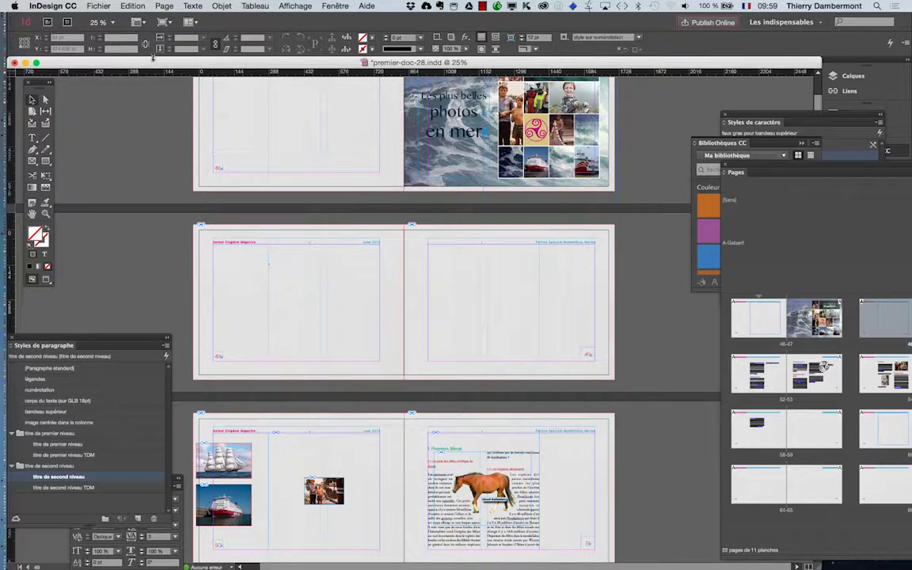
# - Generate the table of contents with its existing settings and place it within the margins of page 49
pyautogui.click(127, 6)
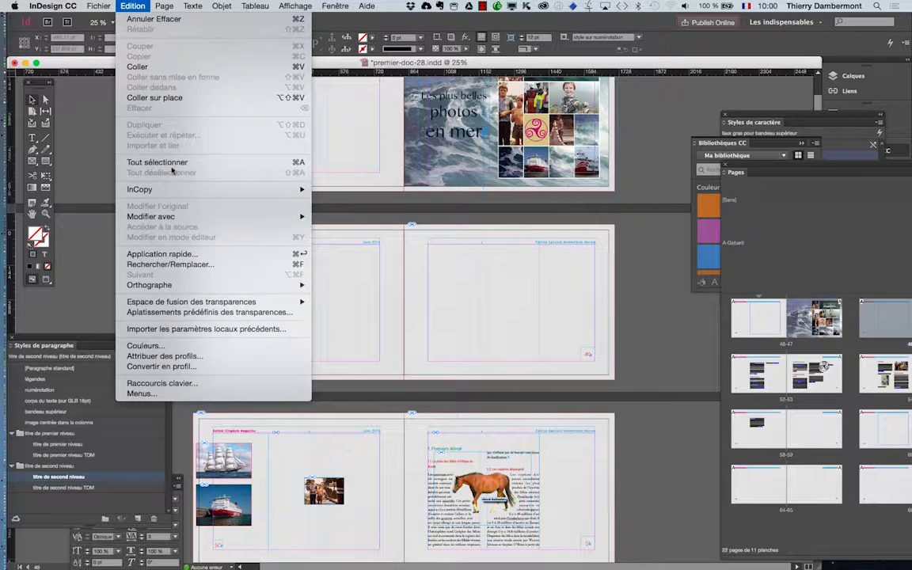
pyautogui.moveTo(164, 5)
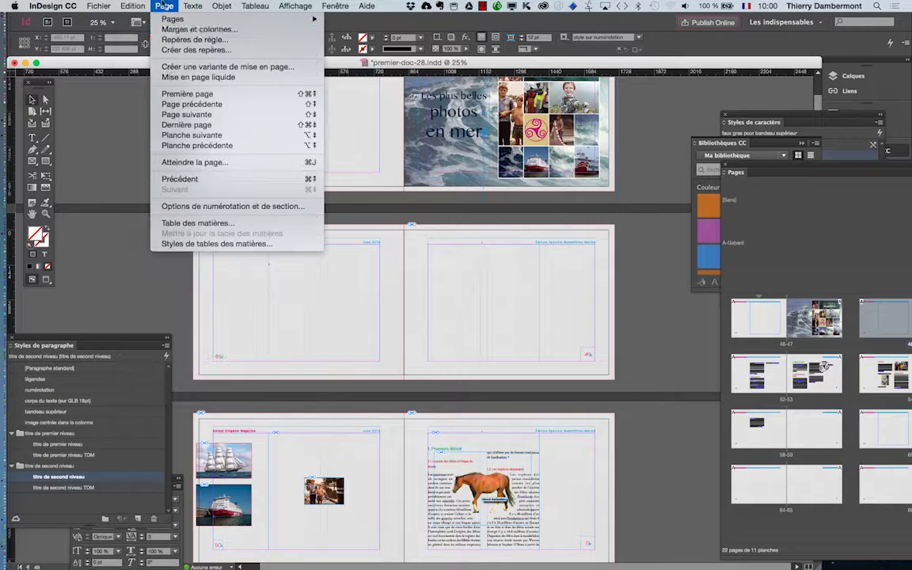
pyautogui.click(198, 223)
pyautogui.click(537, 126)
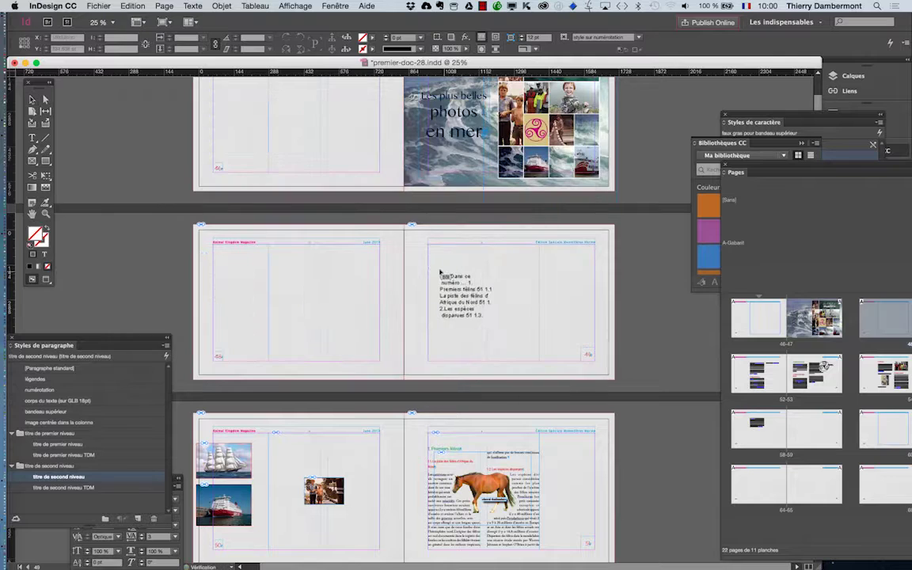
pyautogui.click(429, 259)
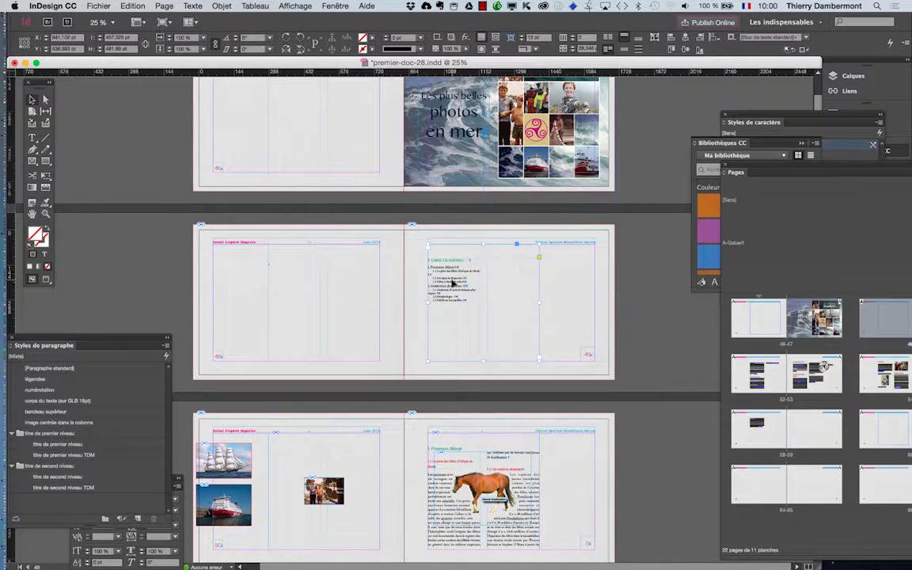
# - Shift the table of contents frame toward the outer edge of page 49 and delete it
pyautogui.moveTo(454, 284); pyautogui.dragTo(543, 300)
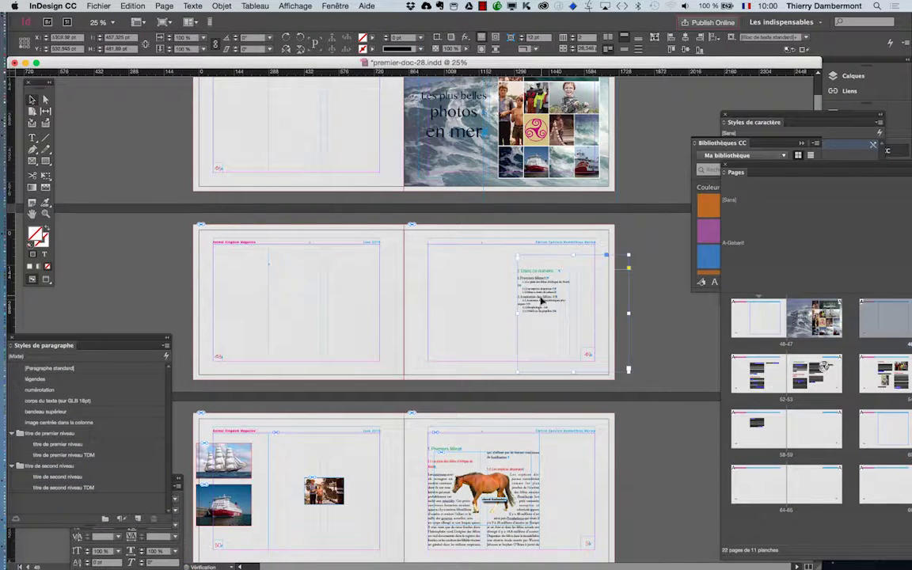
pyautogui.press('Delete')
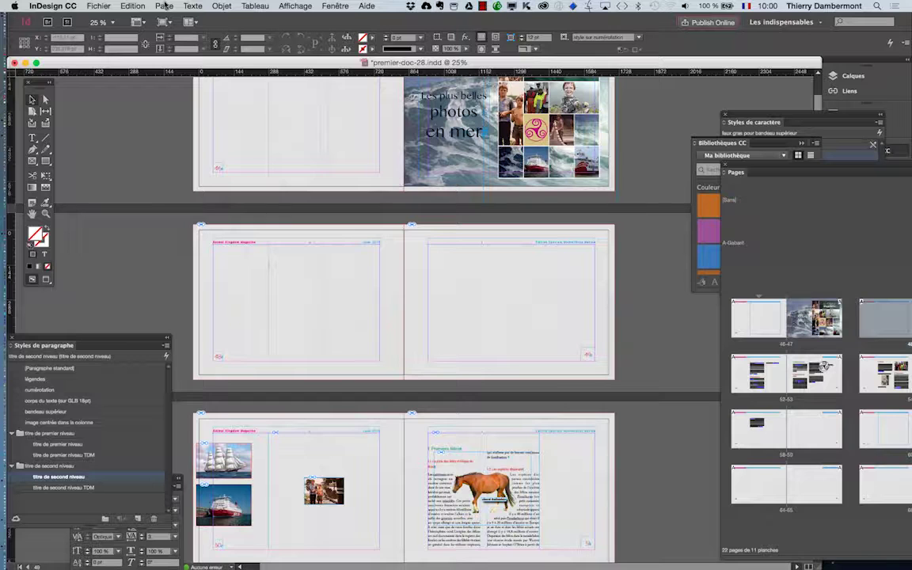
# - Set the style of the table of contents title to [Paragraphe standard] and generate the table
pyautogui.click(164, 5)
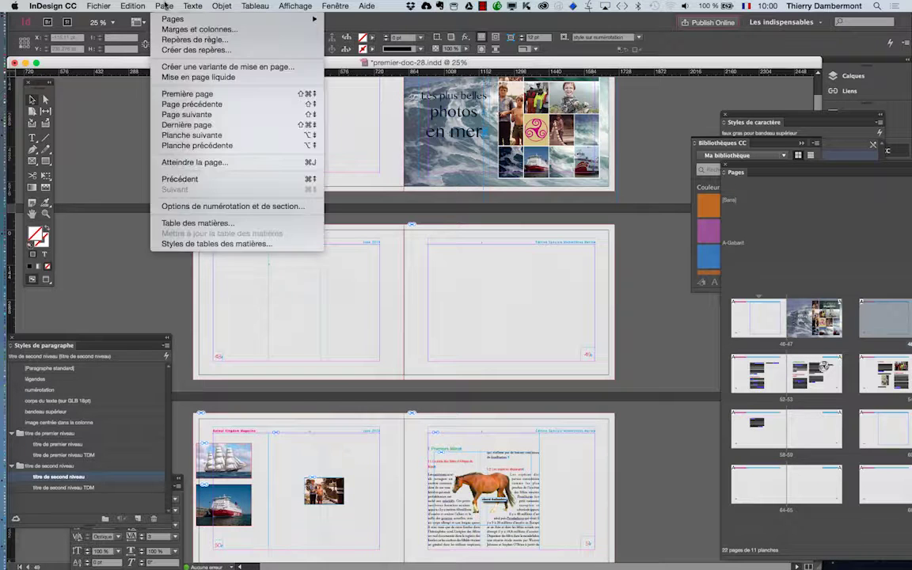
pyautogui.click(197, 222)
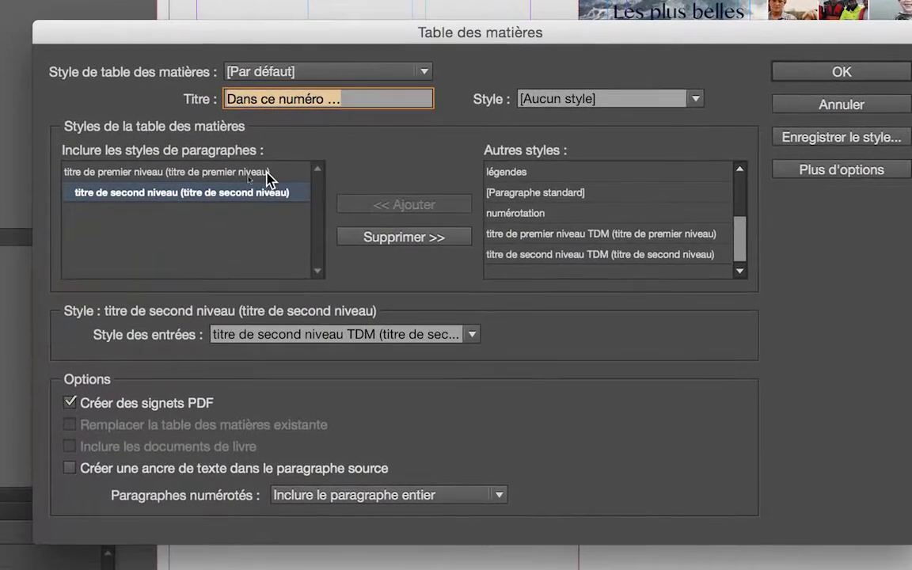
pyautogui.click(198, 197)
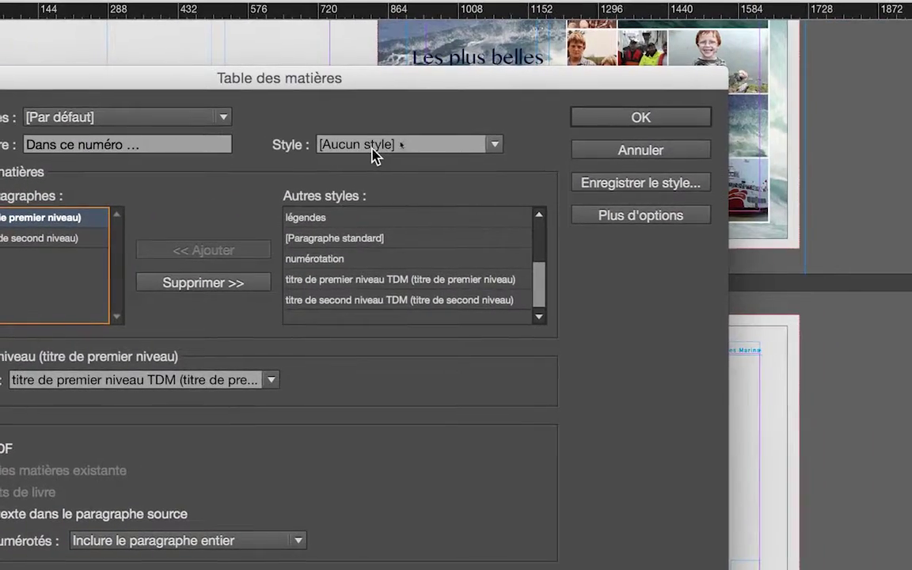
pyautogui.click(375, 151)
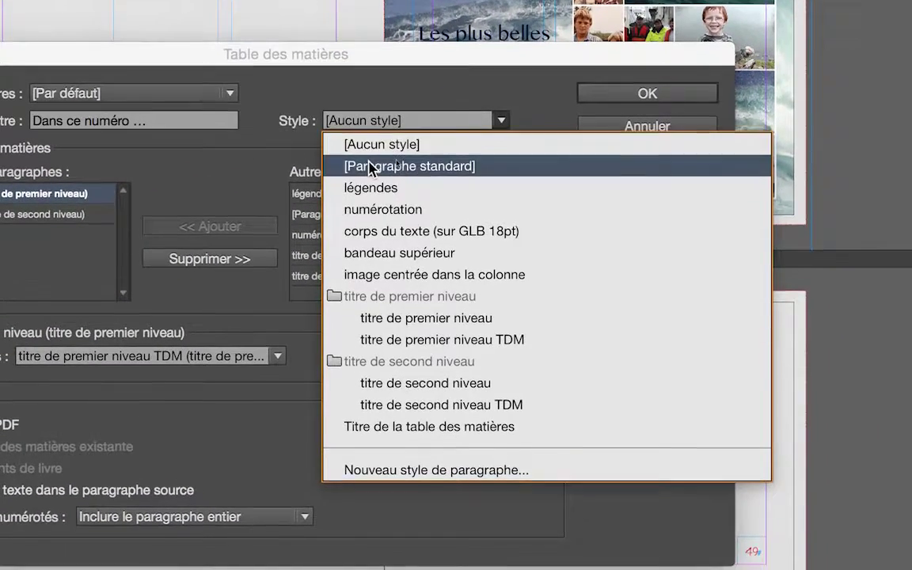
pyautogui.click(366, 191)
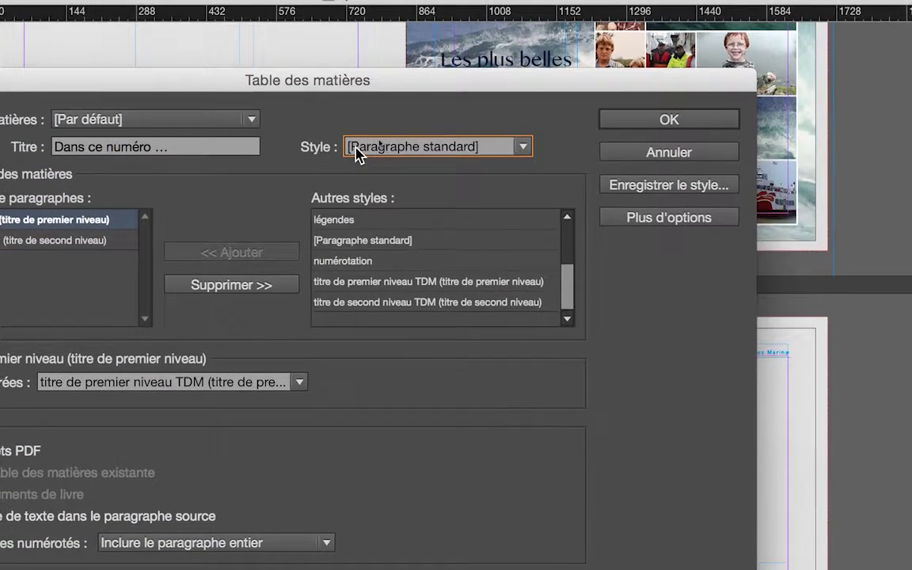
pyautogui.press('alt')
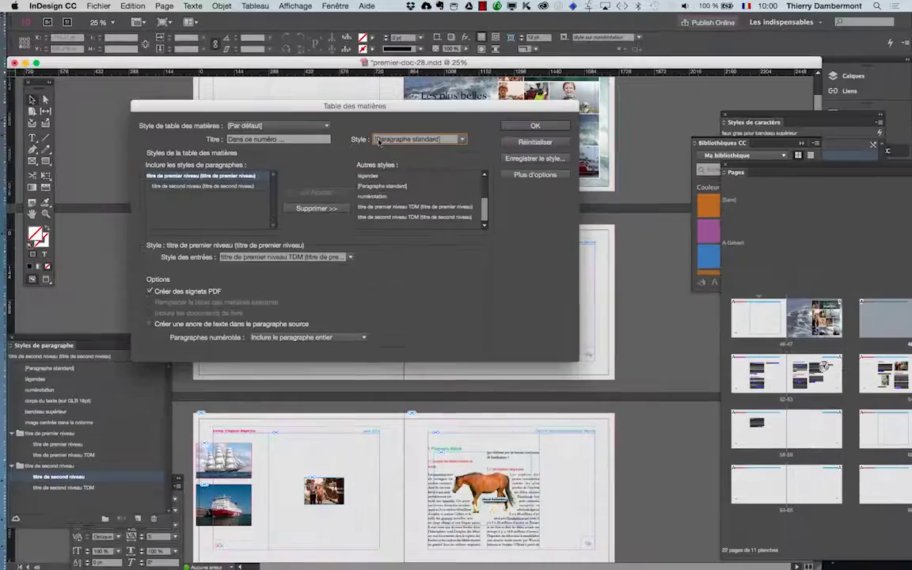
pyautogui.click(535, 127)
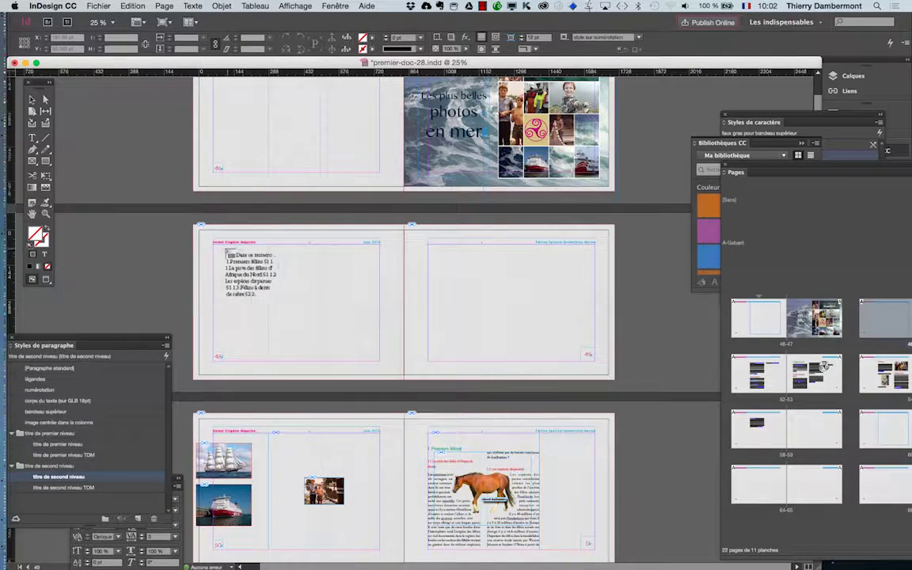
# - Generate the table of contents again with replacement enabled and place it in a frame filling the margin area of page 48
pyautogui.press('Escape')
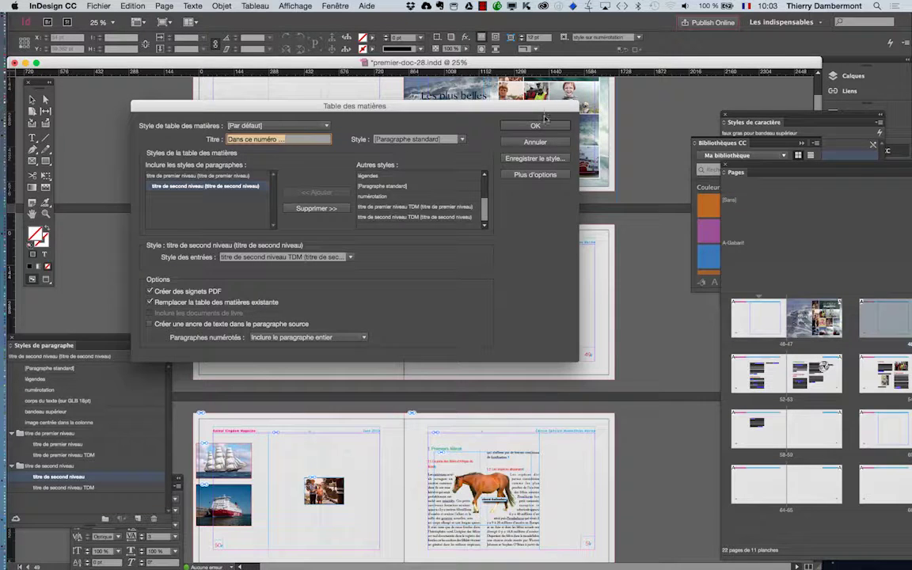
pyautogui.click(543, 127)
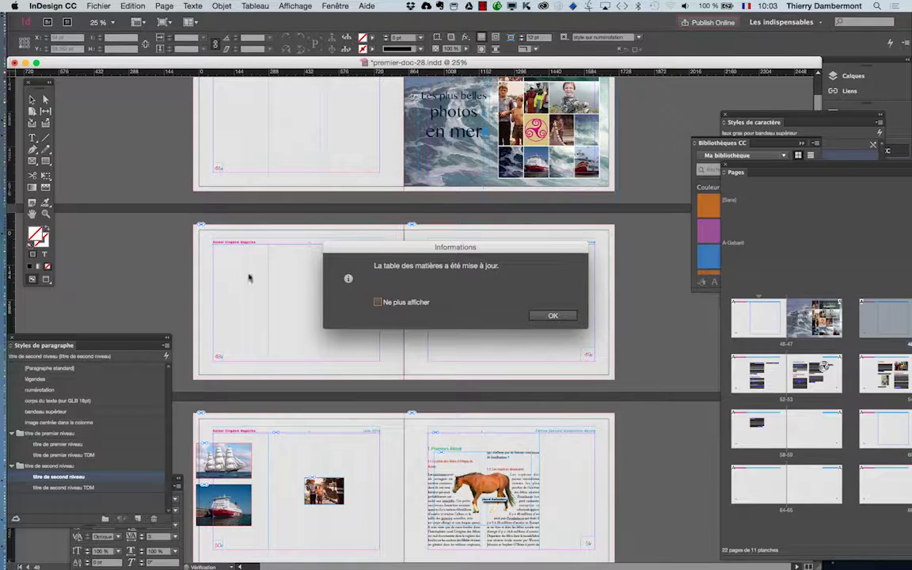
pyautogui.click(553, 315)
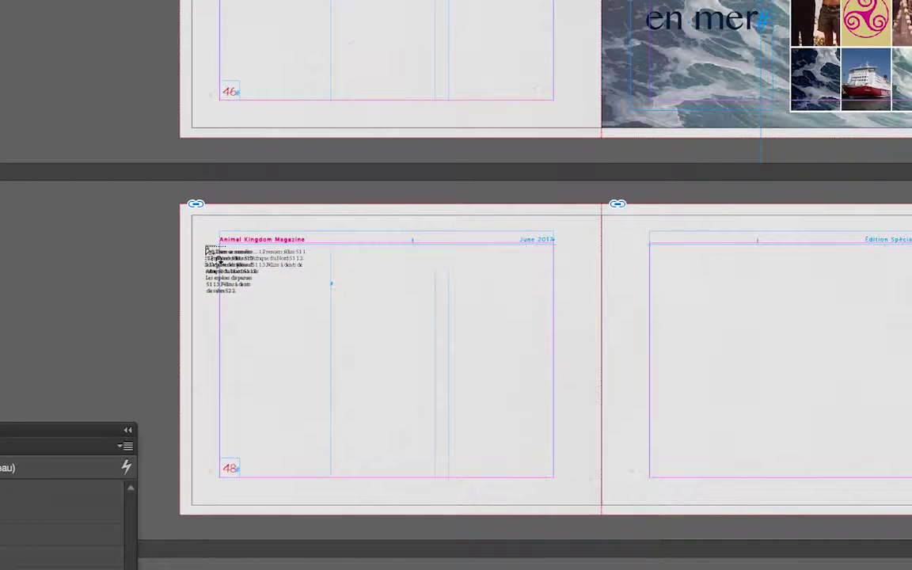
pyautogui.scroll(3, 208, 250)
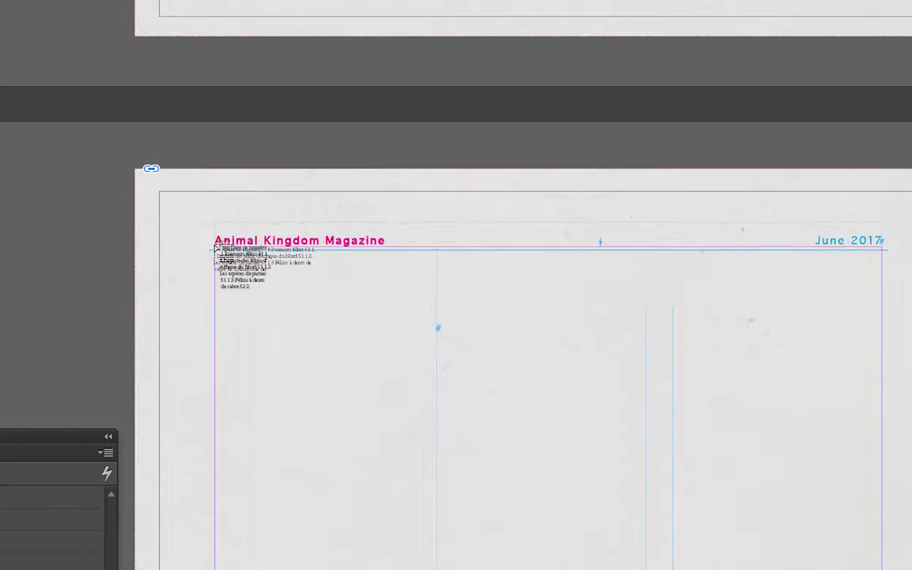
pyautogui.moveTo(221, 252); pyautogui.dragTo(868, 569)
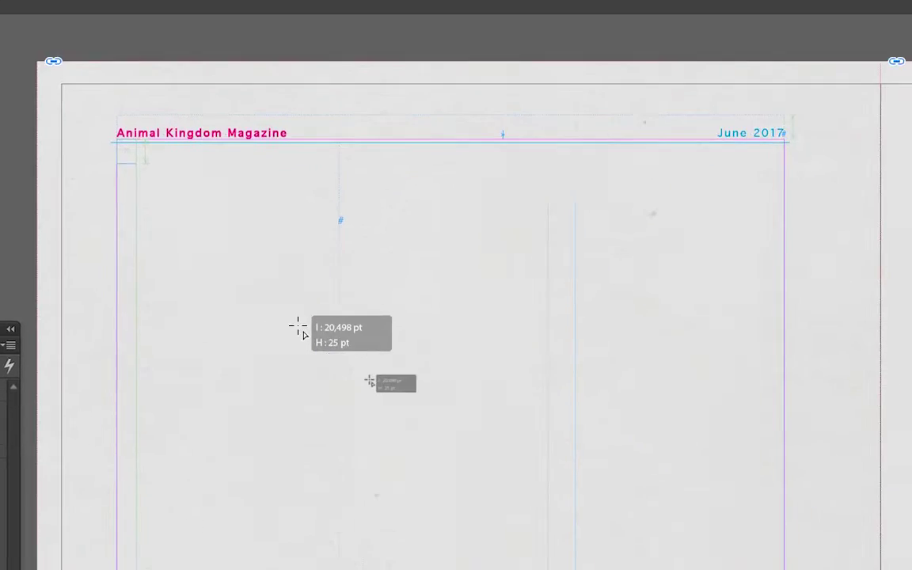
pyautogui.moveTo(441, 417); pyautogui.dragTo(446, 408)
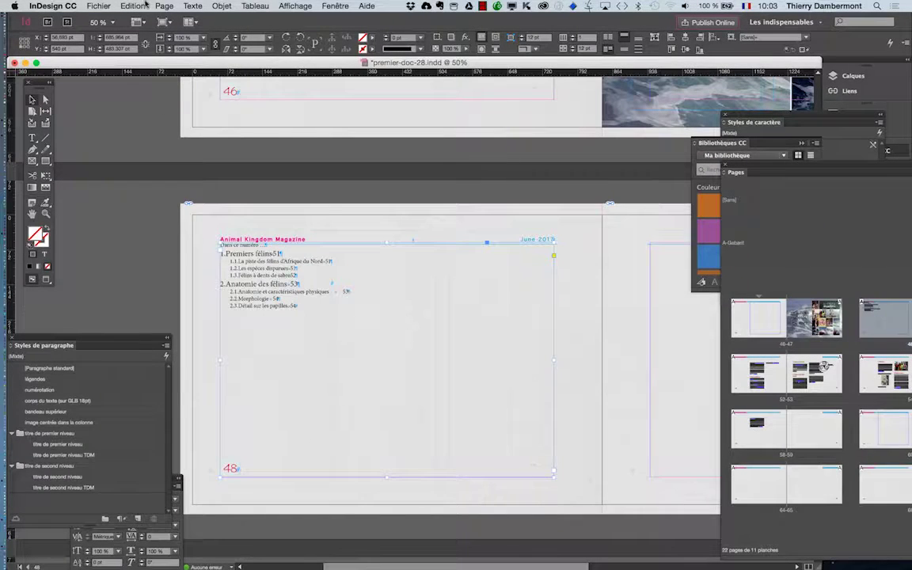
# - Update the placed table of contents on page 48, keeping its title style and the option to replace the existing table
pyautogui.click(164, 6)
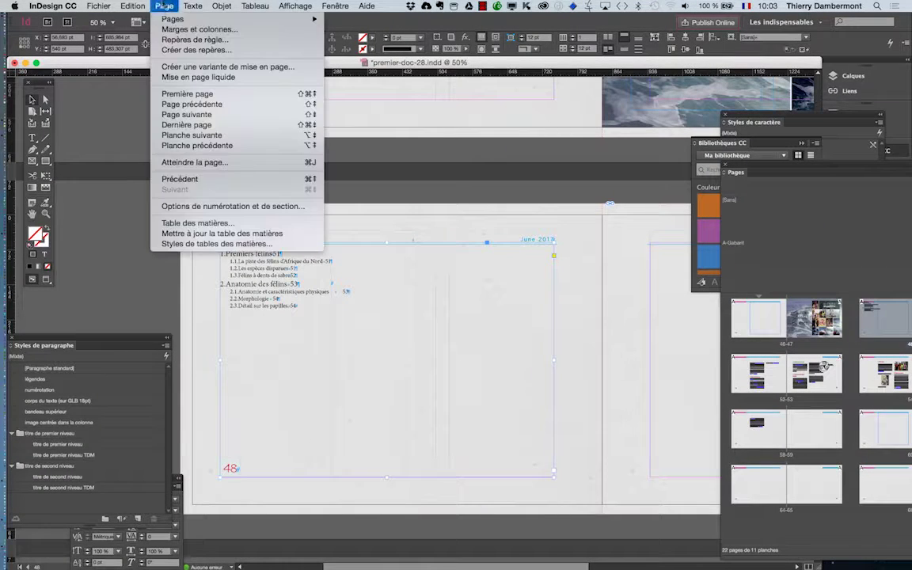
pyautogui.click(180, 224)
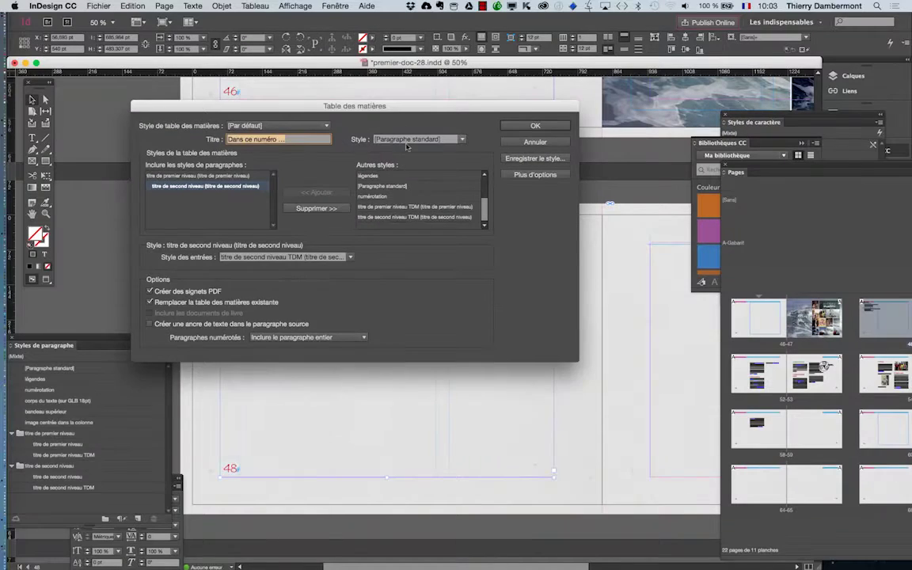
pyautogui.press('Return')
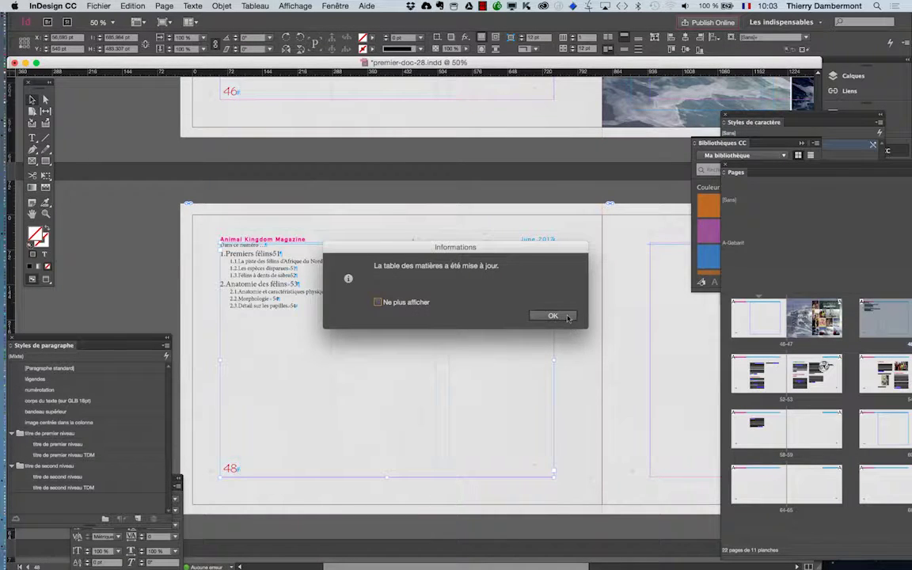
pyautogui.press('Return')
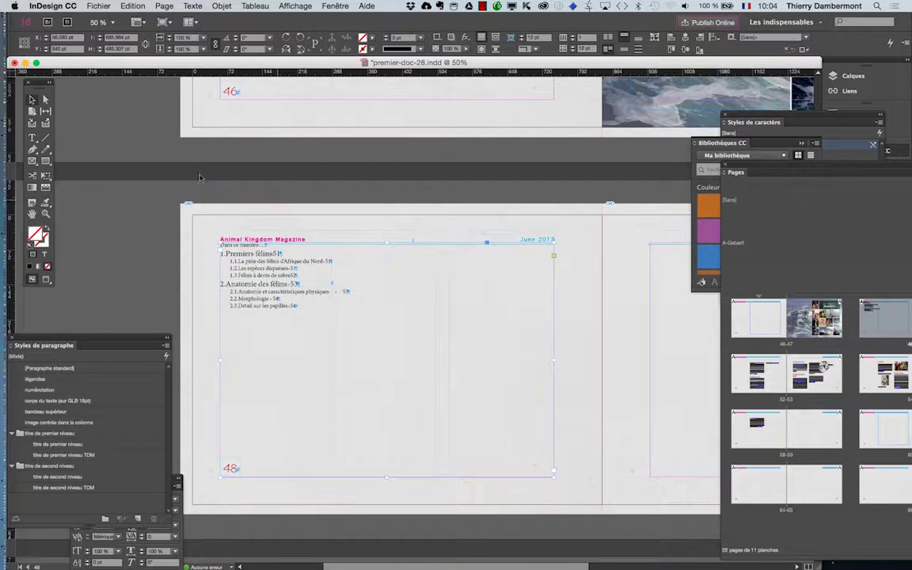
# - Draw a text frame about 489 by 354 pt on page 49 and place the paragraph styles beside it
pyautogui.moveTo(374, 301); pyautogui.dragTo(117, 239)
pyautogui.click(32, 137)
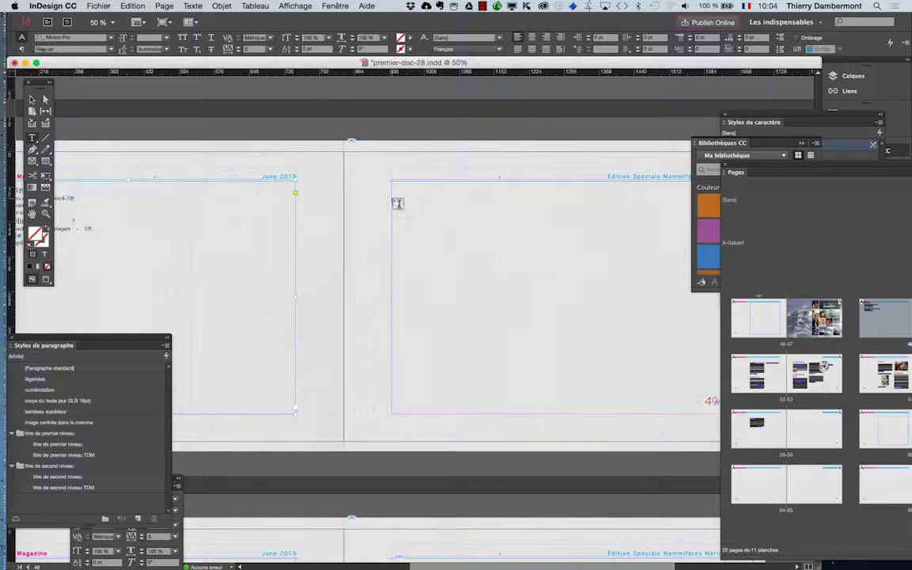
pyautogui.moveTo(392, 198); pyautogui.dragTo(630, 367)
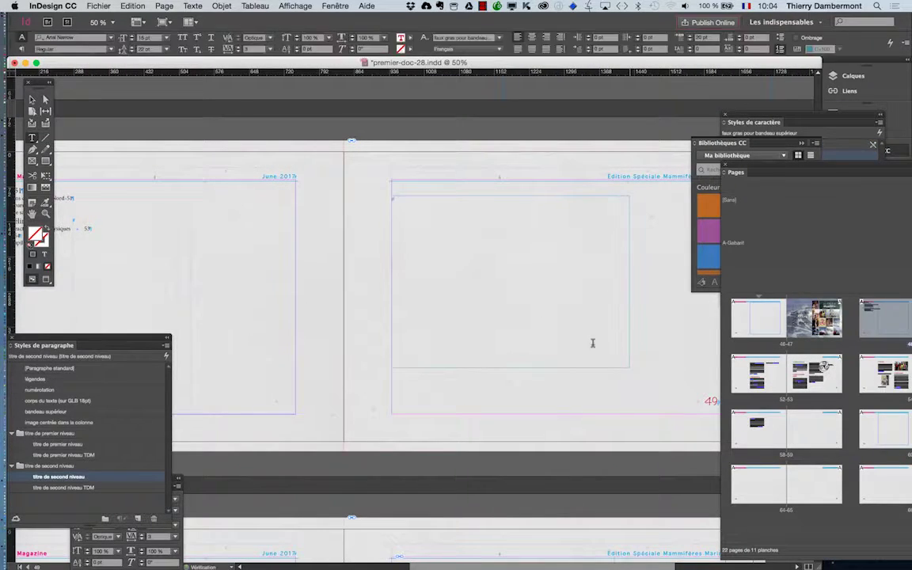
pyautogui.click(188, 6)
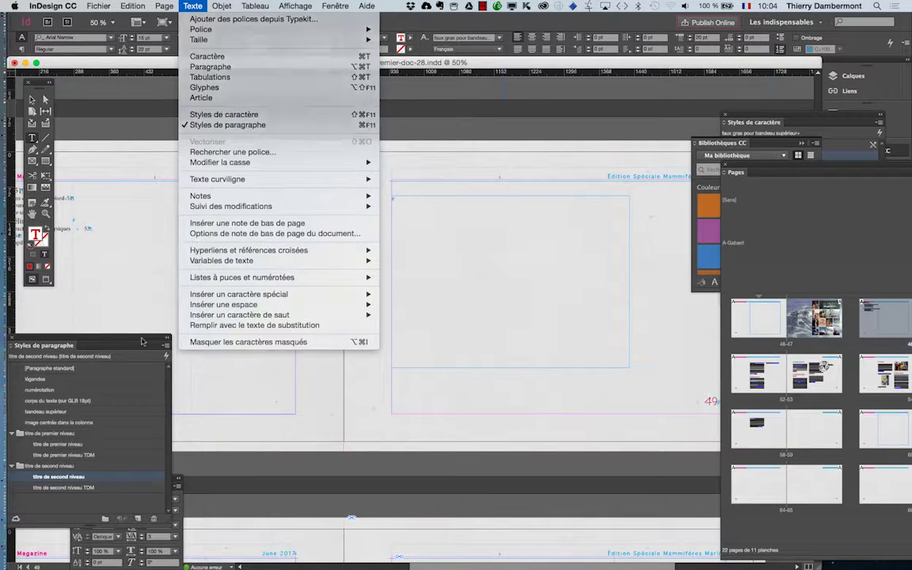
pyautogui.click(134, 307)
pyautogui.moveTo(144, 340); pyautogui.dragTo(331, 200)
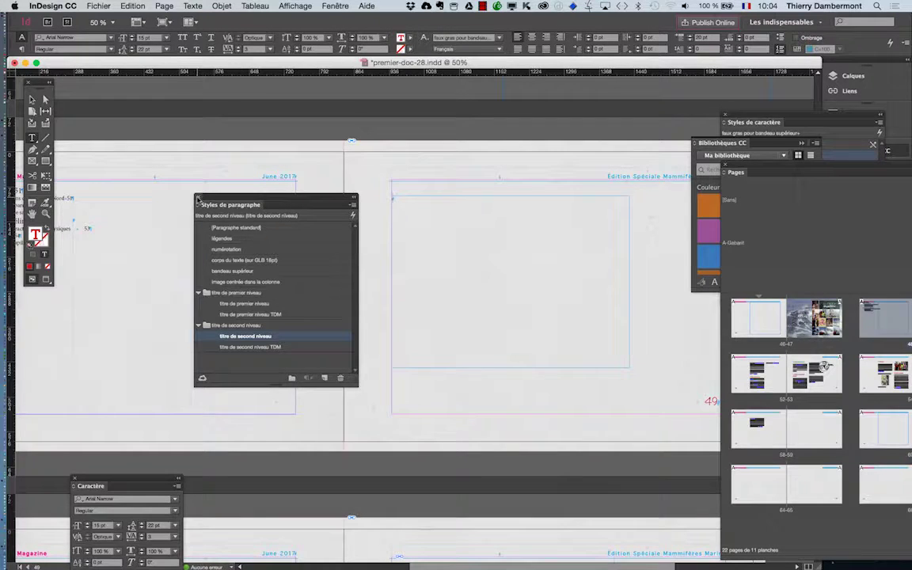
# - Display the object styles, examine which one is applied to the empty text frame on page 49, and close them
pyautogui.click(335, 6)
pyautogui.moveTo(373, 242)
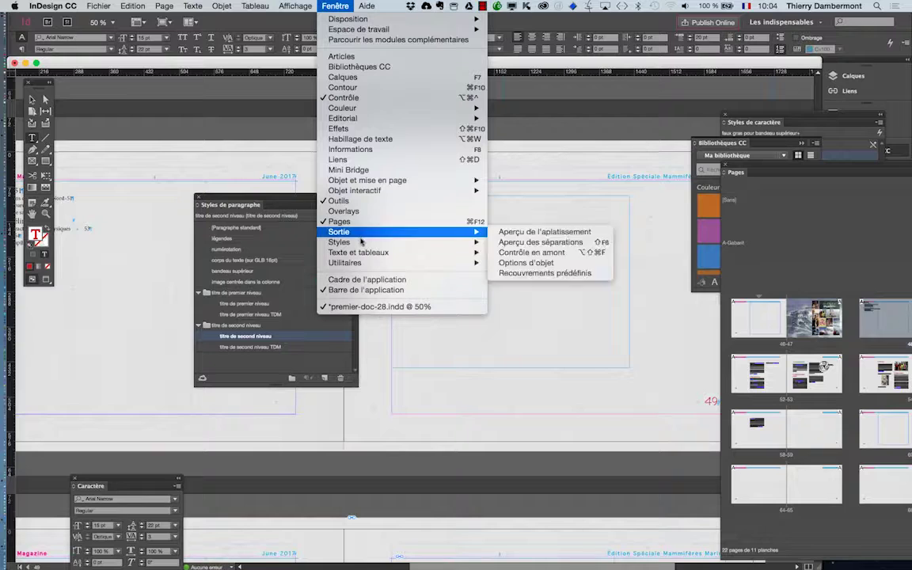
pyautogui.click(507, 243)
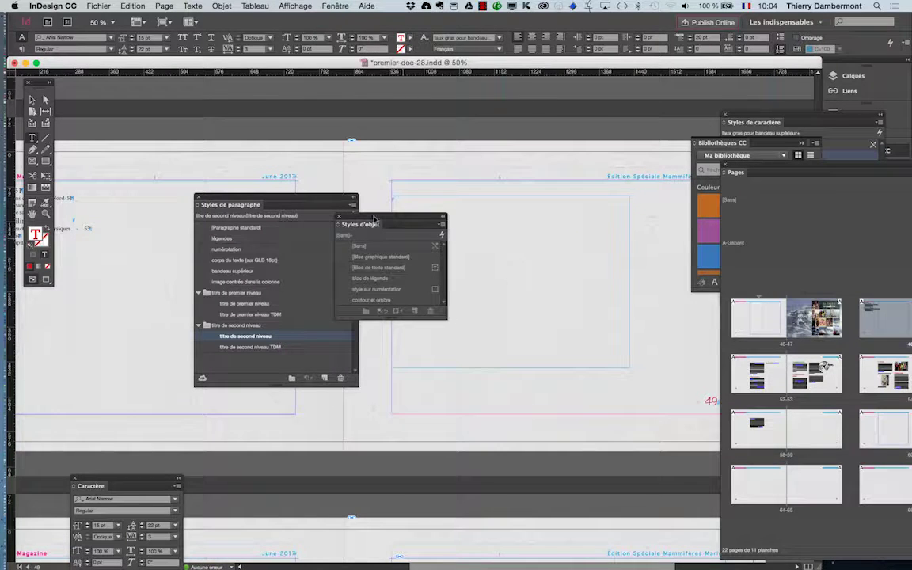
pyautogui.moveTo(377, 218); pyautogui.dragTo(416, 263)
pyautogui.click(31, 99)
pyautogui.click(460, 212)
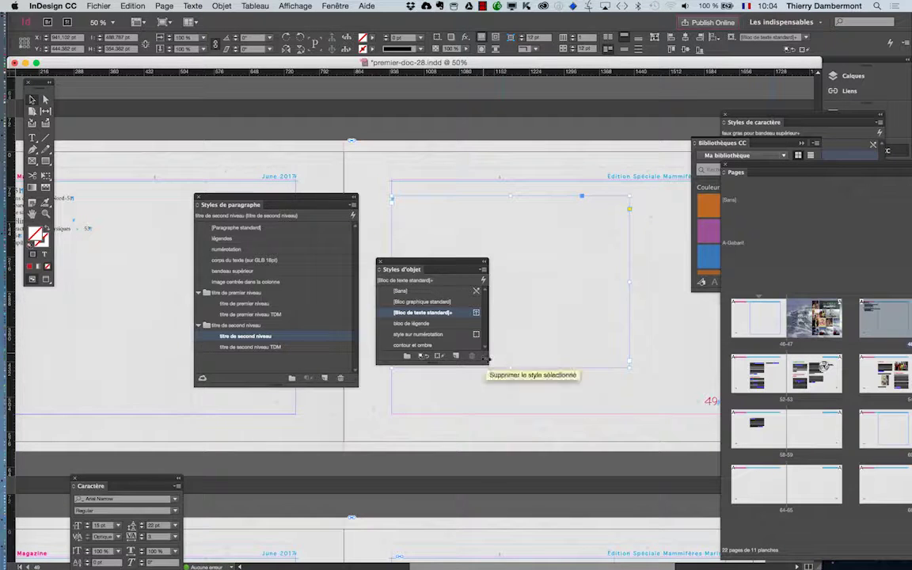
pyautogui.moveTo(488, 358); pyautogui.dragTo(543, 360)
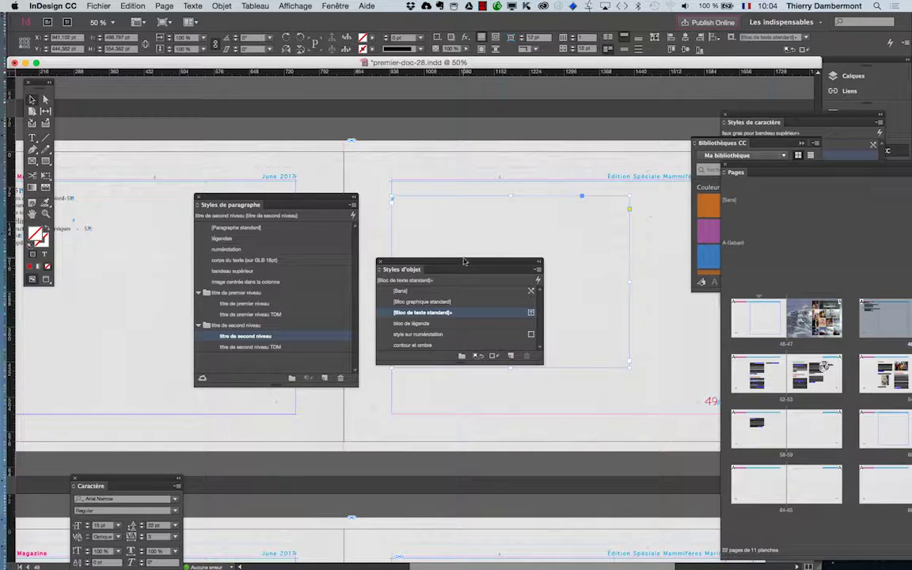
pyautogui.moveTo(465, 261); pyautogui.dragTo(474, 331)
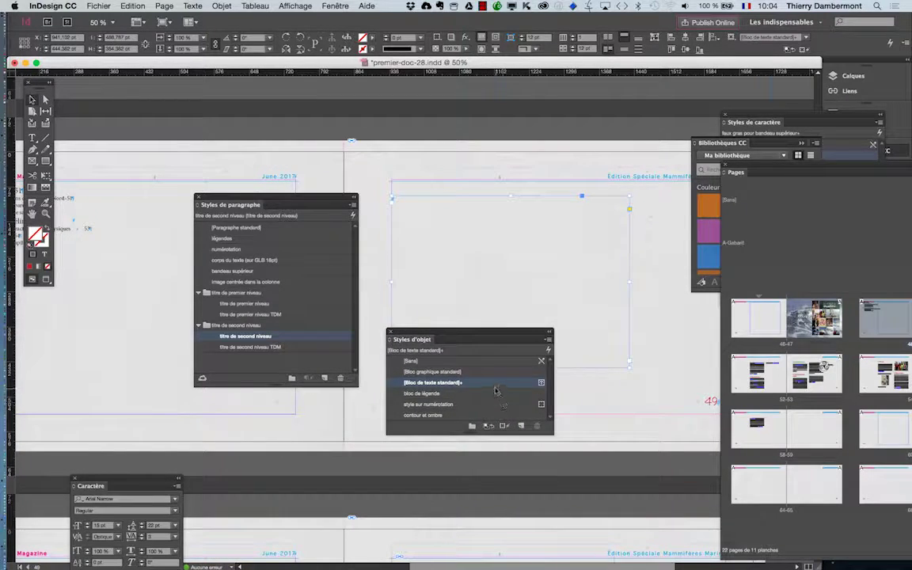
pyautogui.moveTo(494, 389)
pyautogui.click(389, 332)
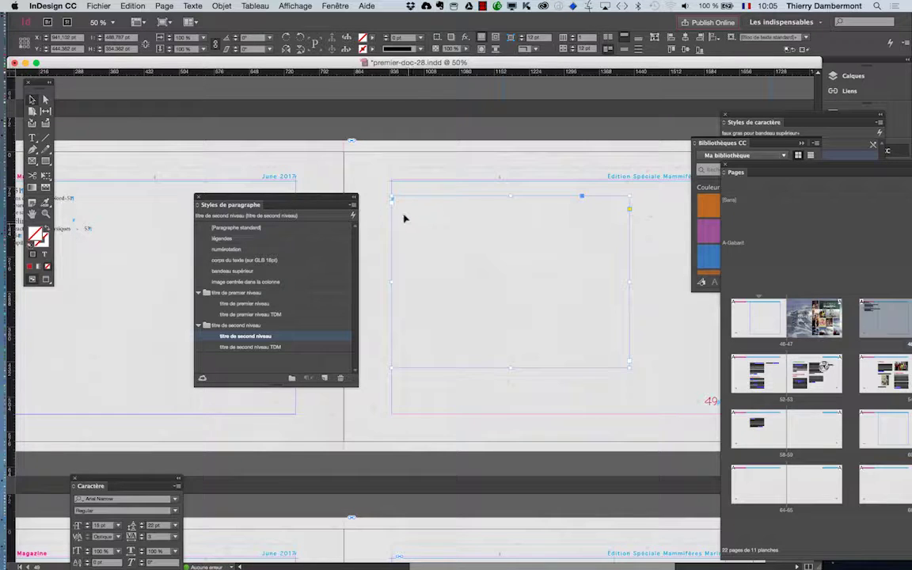
# - Examine the paragraph style of the empty frame and the flow options of "titre de second niveau" without changing them
pyautogui.click(32, 137)
pyautogui.click(533, 277)
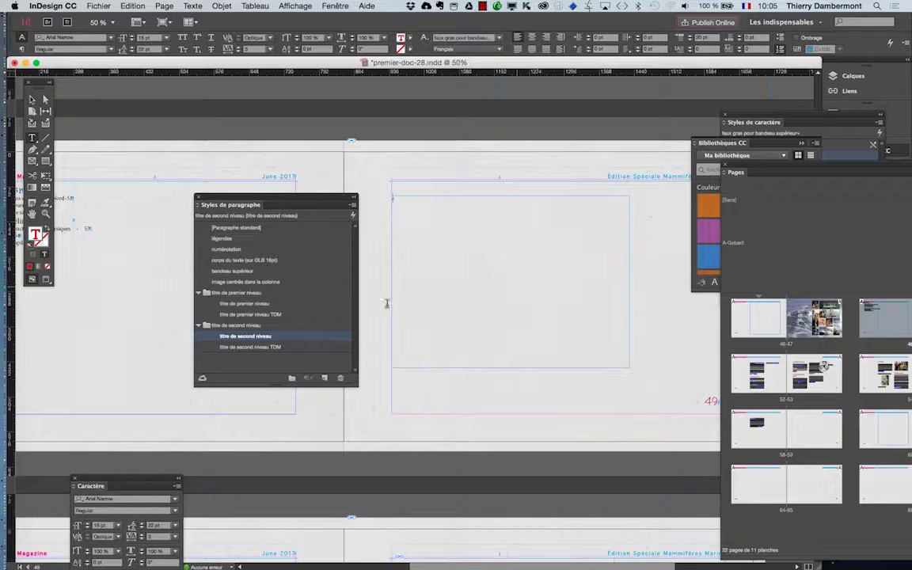
pyautogui.click(33, 99)
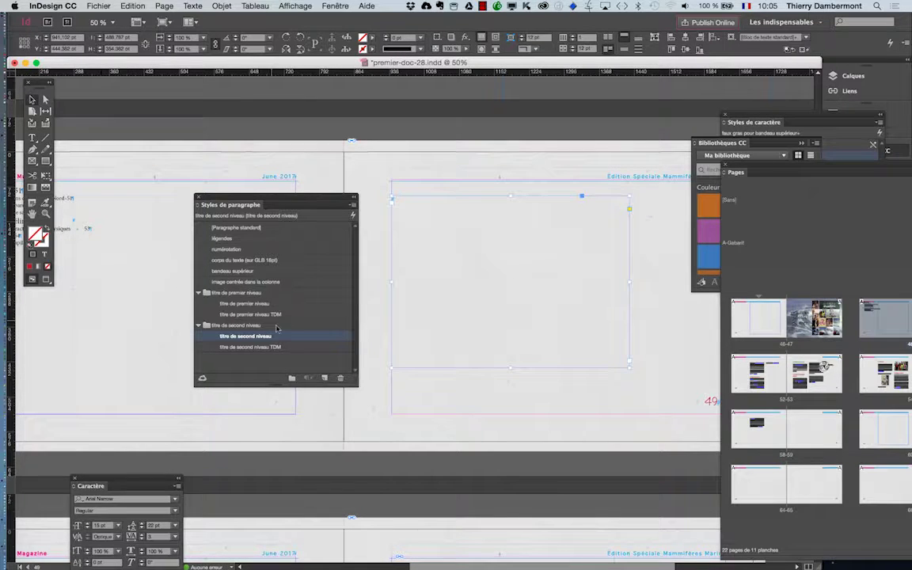
pyautogui.doubleClick(247, 336)
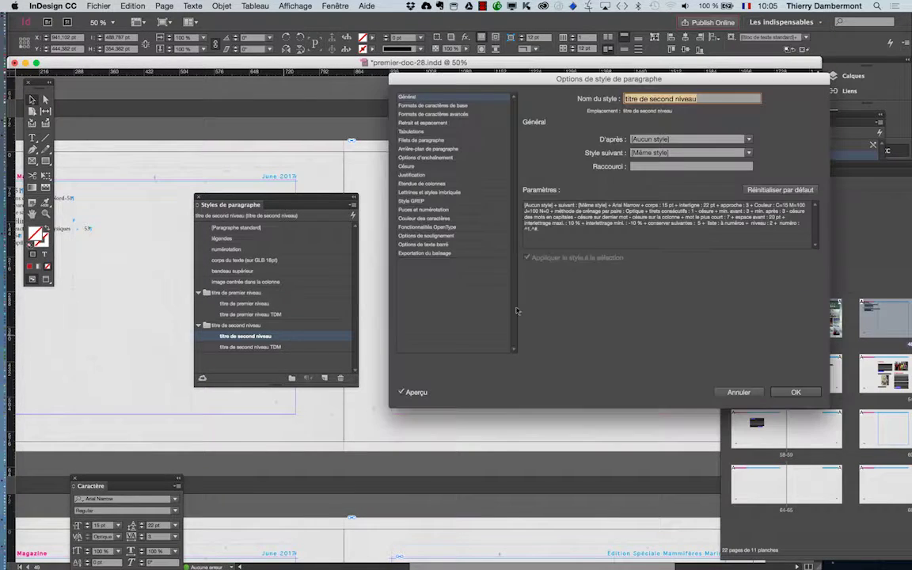
pyautogui.click(451, 158)
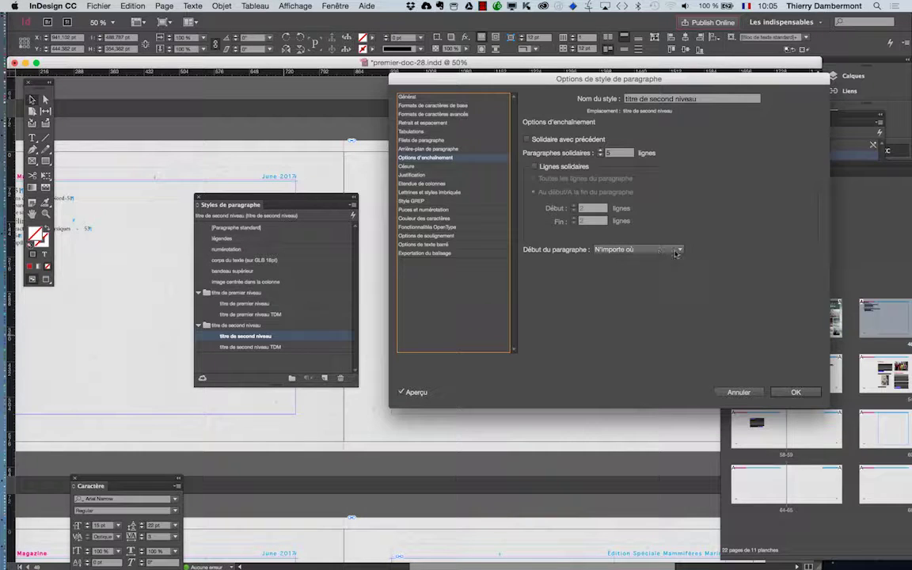
pyautogui.click(739, 392)
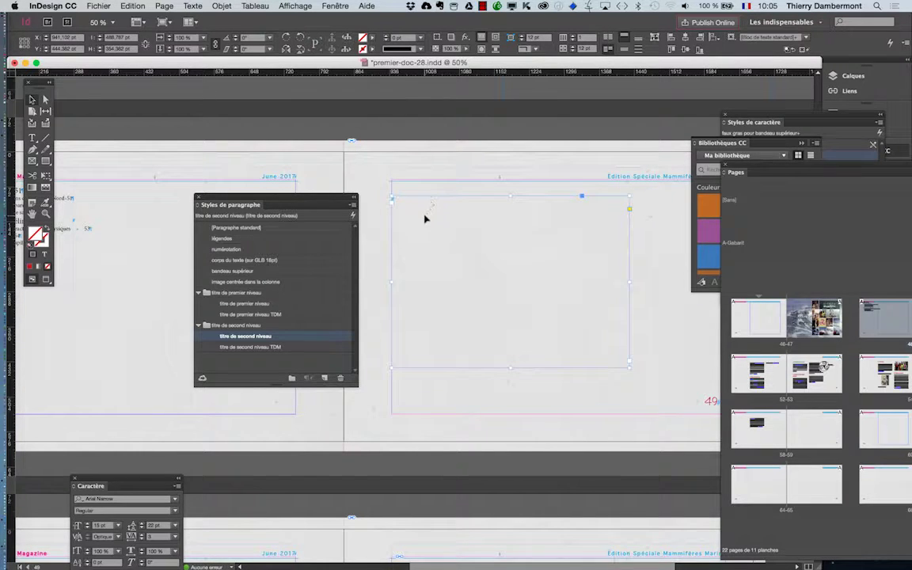
# - Delete the empty text frame from page 49 and move the paragraph styles clear of the table of contents
pyautogui.press('Delete')
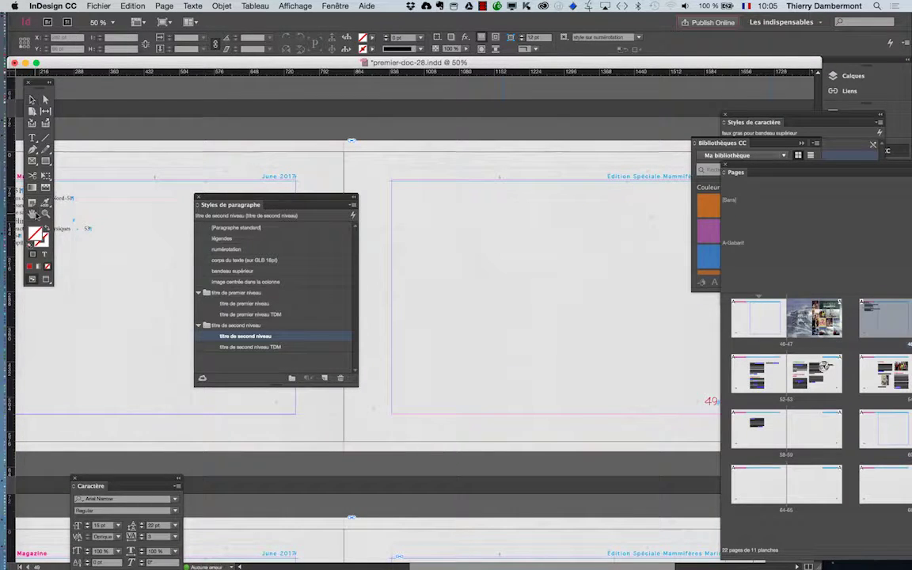
pyautogui.hscroll(-5, 292, 178)
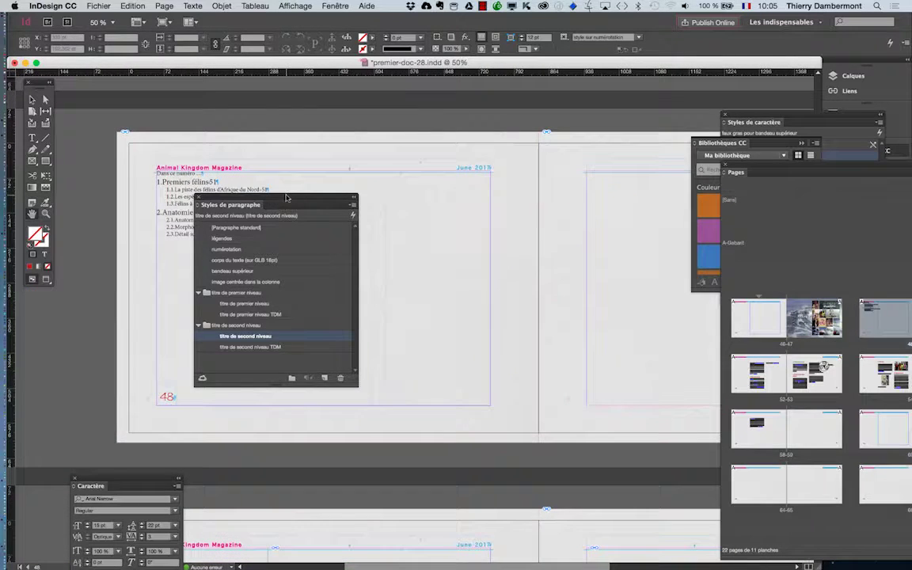
pyautogui.moveTo(295, 203); pyautogui.dragTo(612, 247)
# - Regenerate the "Dans ce numéro …" table of contents on page 48, replacing the existing one, and place the paragraph styles beside its entries
pyautogui.click(33, 100)
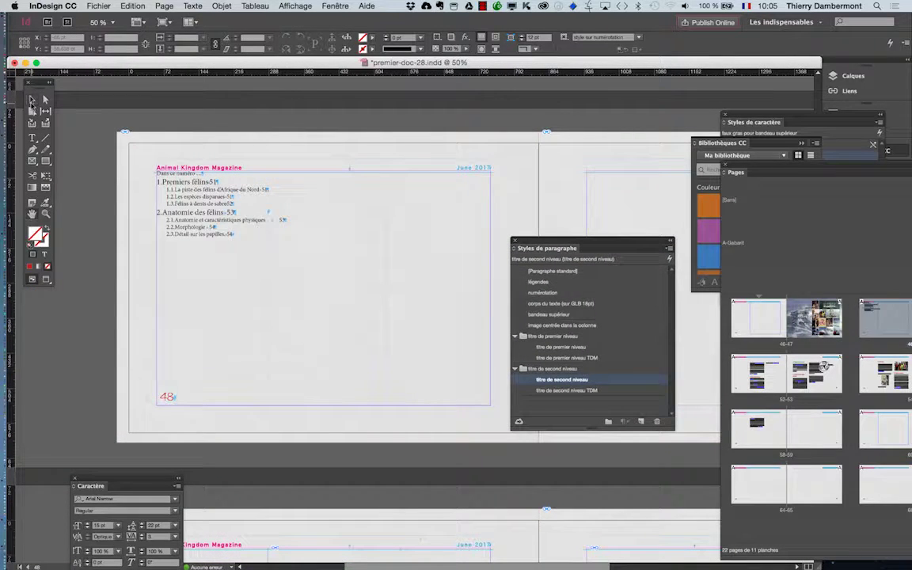
pyautogui.click(159, 173)
pyautogui.click(165, 5)
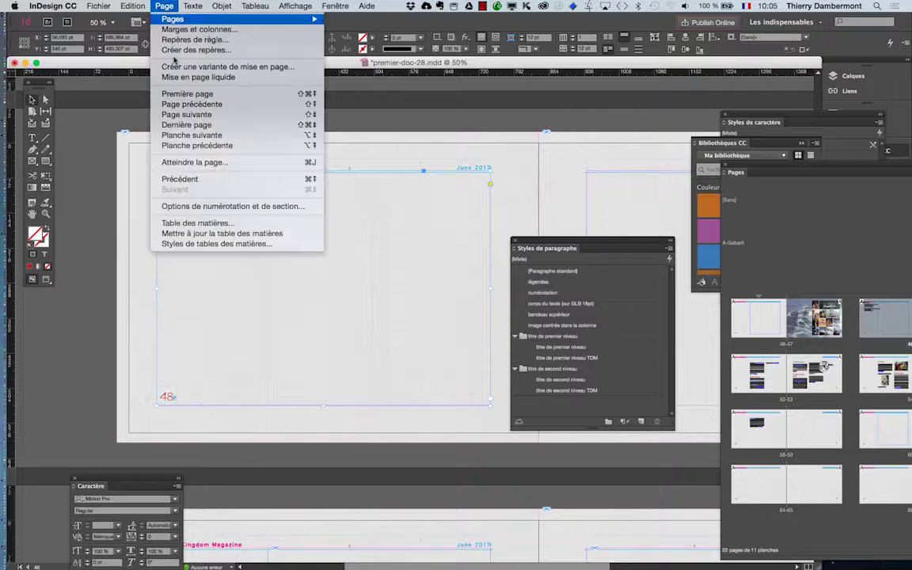
pyautogui.click(187, 222)
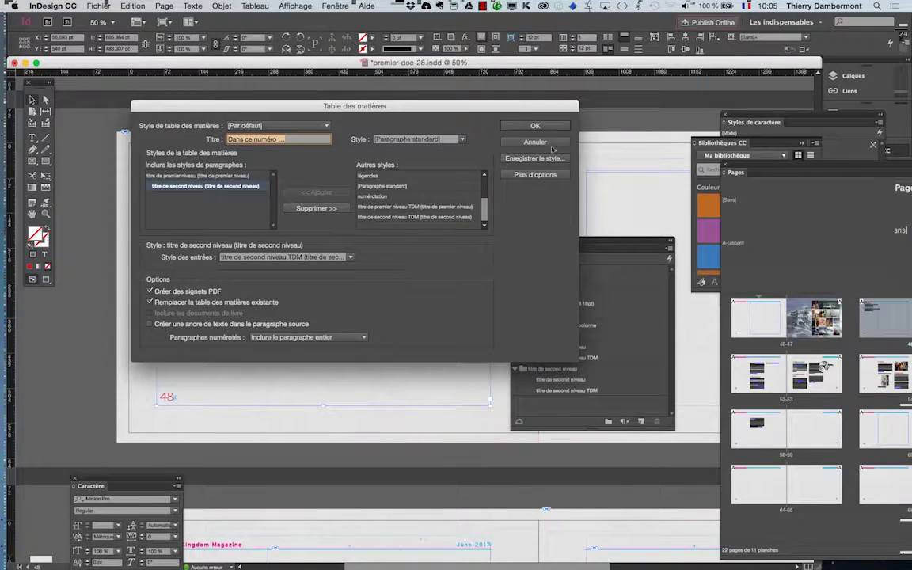
pyautogui.click(511, 127)
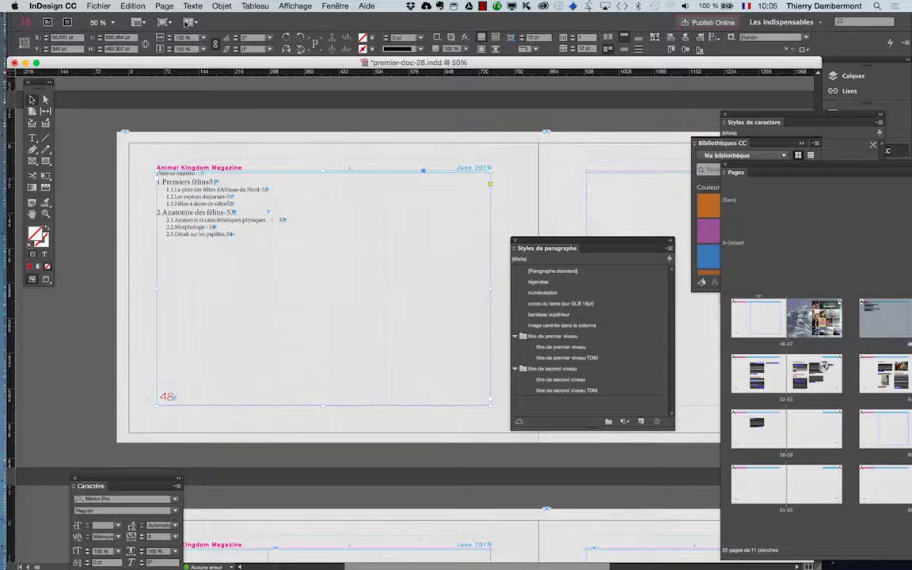
pyautogui.click(165, 6)
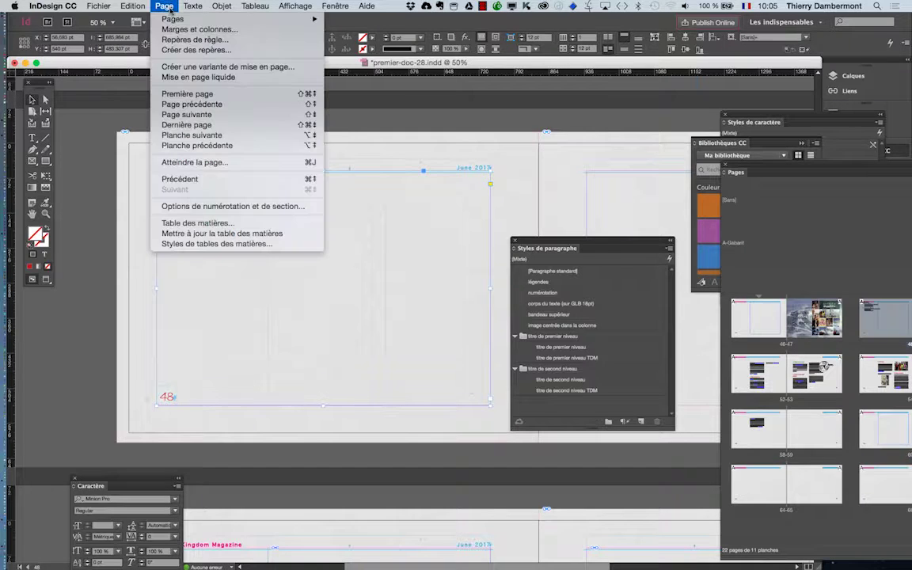
pyautogui.click(194, 222)
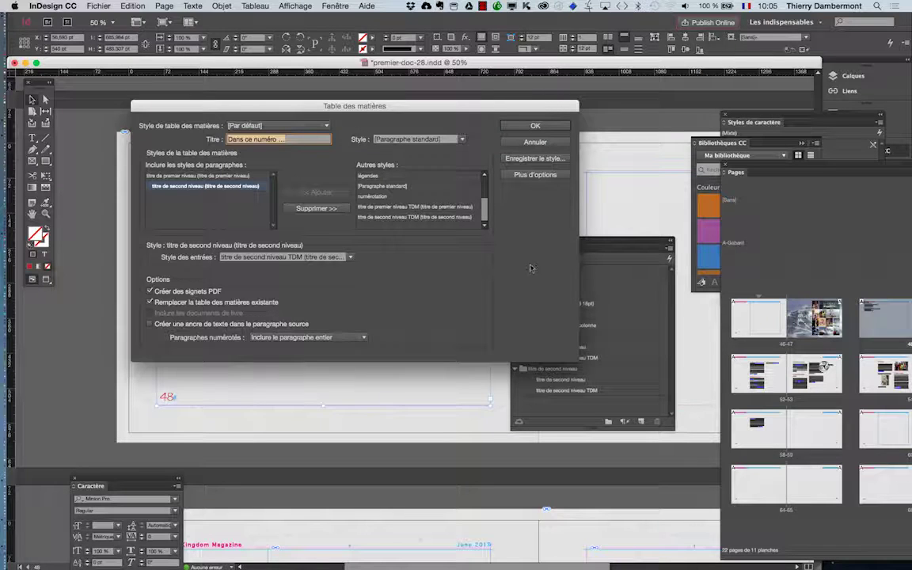
pyautogui.click(534, 126)
pyautogui.click(407, 175)
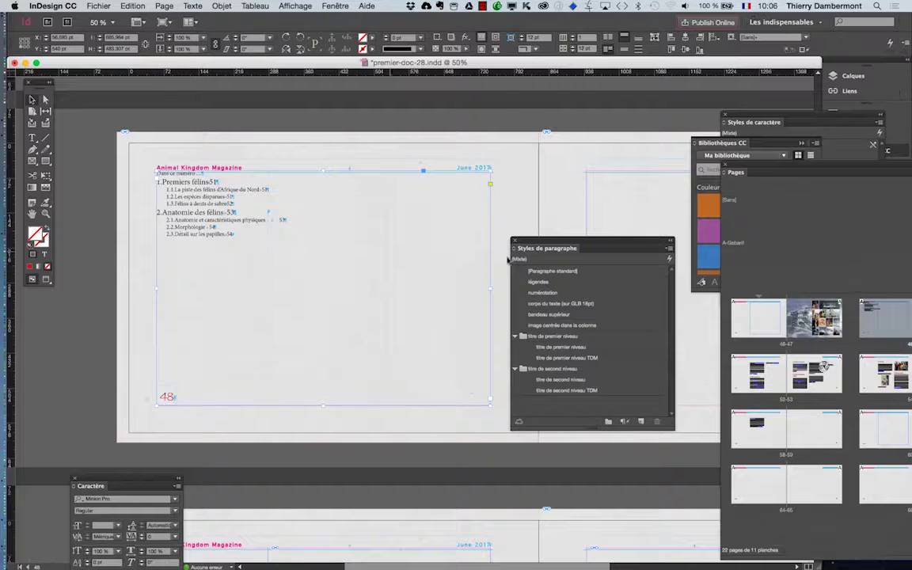
pyautogui.moveTo(558, 241); pyautogui.dragTo(293, 115)
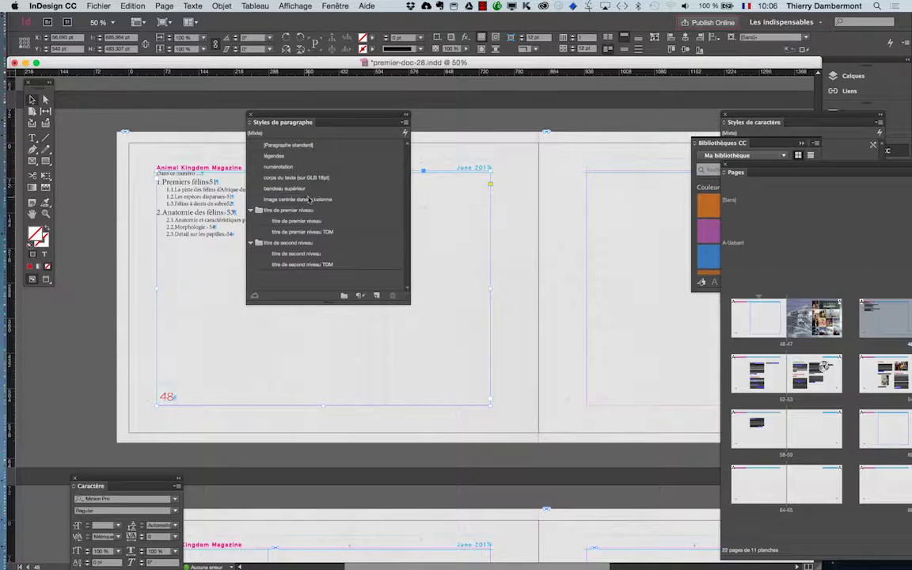